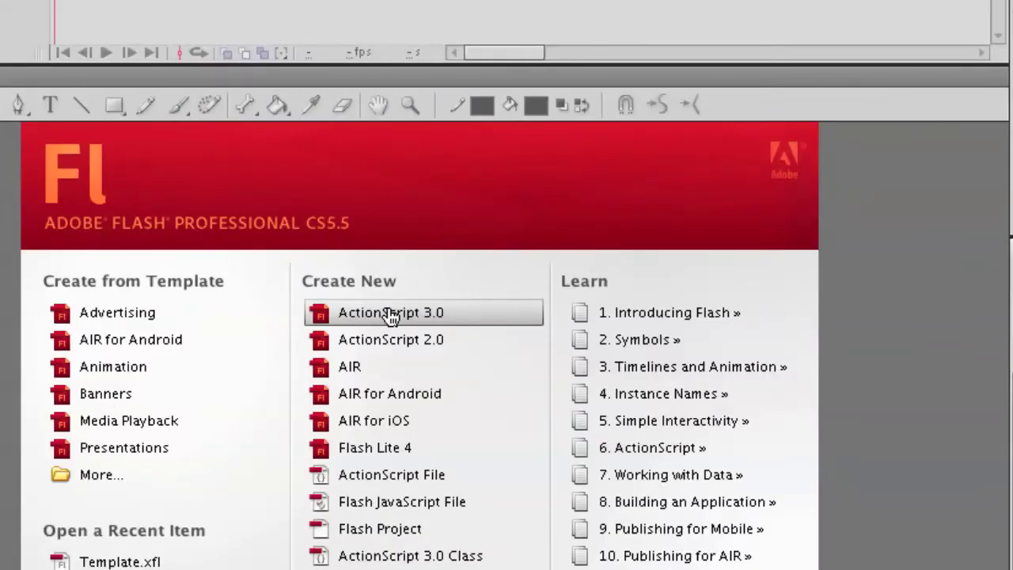
Create a new blank ActionScript 3.0 document from the Flash welcome screen
{"action": "left_click", "coordinate": [390, 313]}
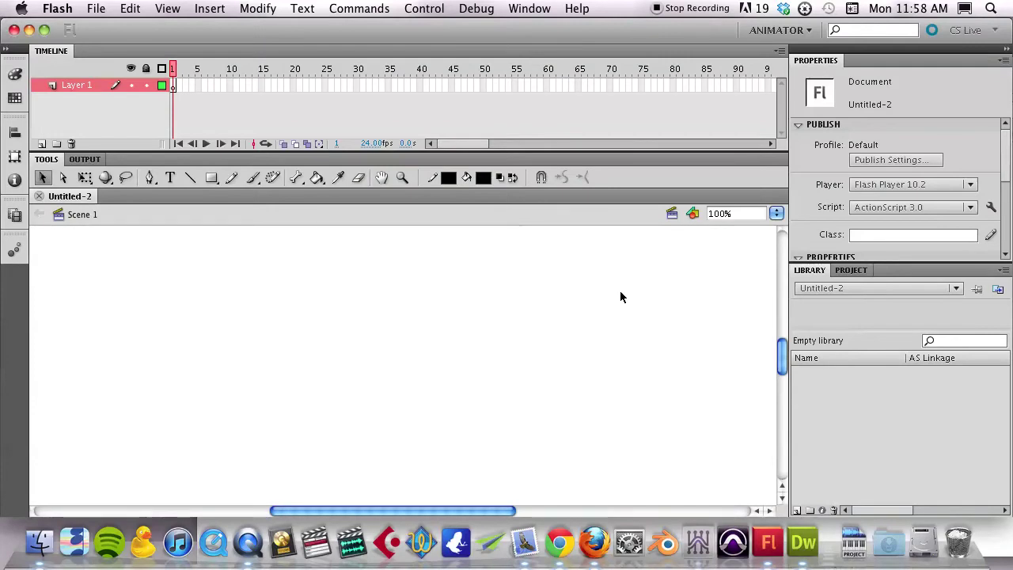
Set the Untitled-2 stage size to 728 x 90 pixels in the Properties panel
{"action": "scroll", "coordinate": [934, 159], "scroll_direction": "down", "scroll_amount": 5}
{"action": "scroll", "coordinate": [934, 164], "scroll_direction": "up", "scroll_amount": 3}
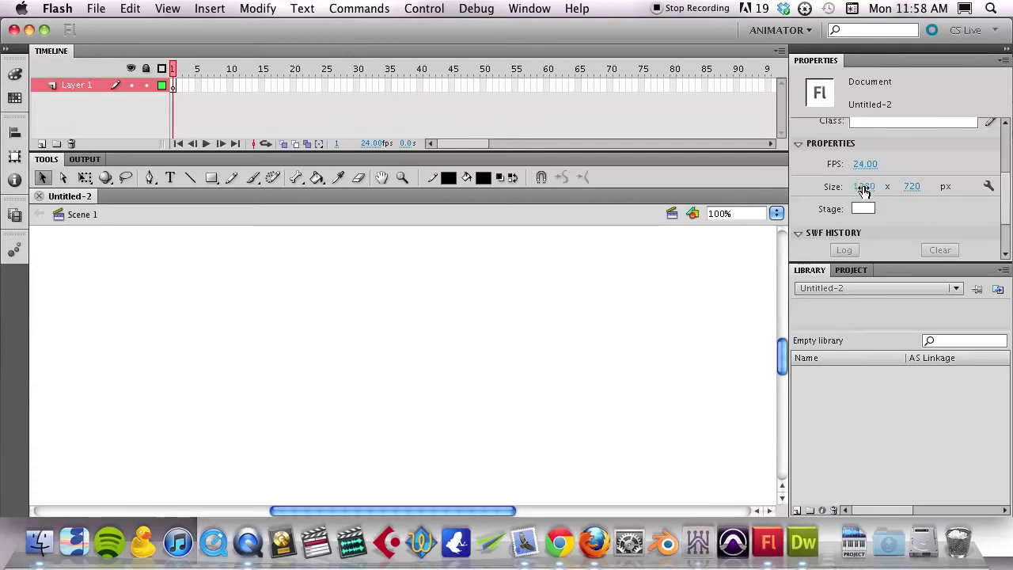
{"action": "left_click", "coordinate": [526, 8]}
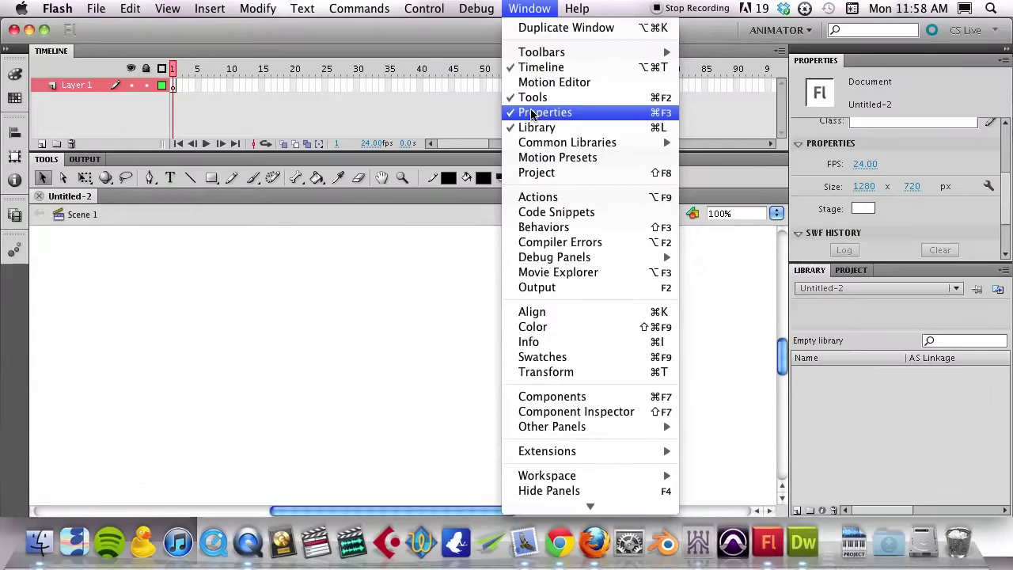
{"action": "left_click", "coordinate": [864, 185]}
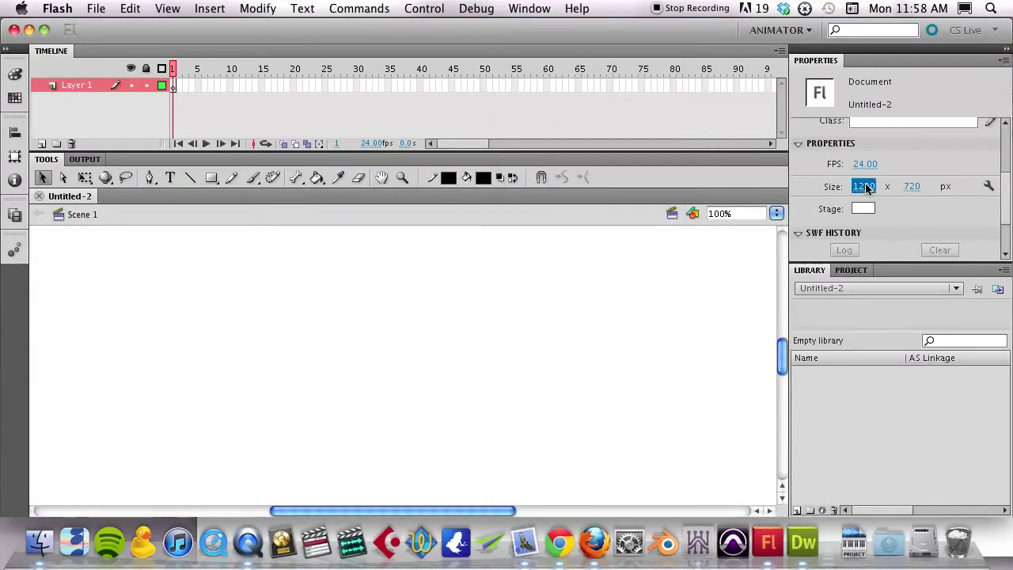
{"action": "left_click", "coordinate": [864, 186]}
{"action": "type", "text": "728"}
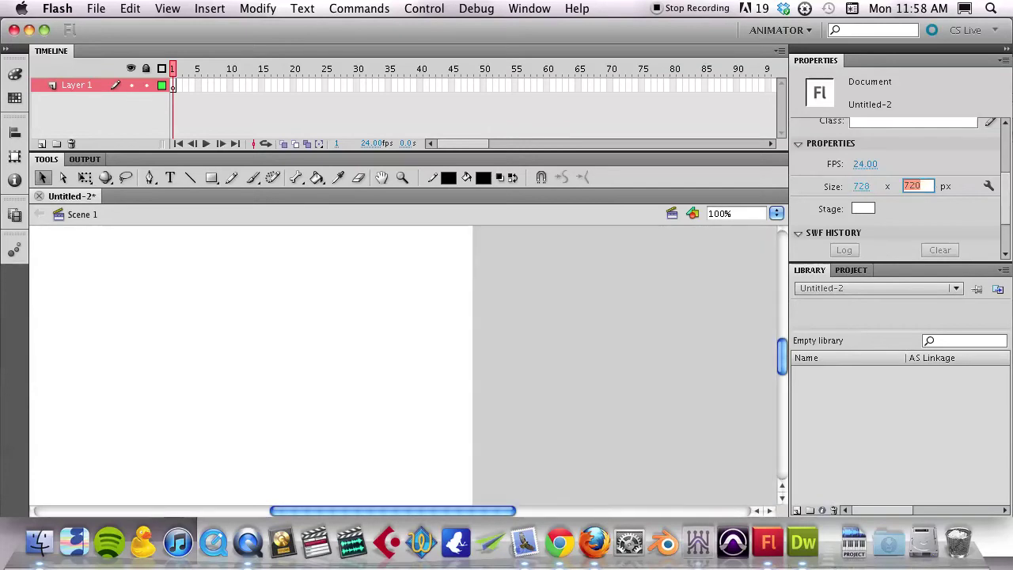
{"action": "key", "text": "Tab"}
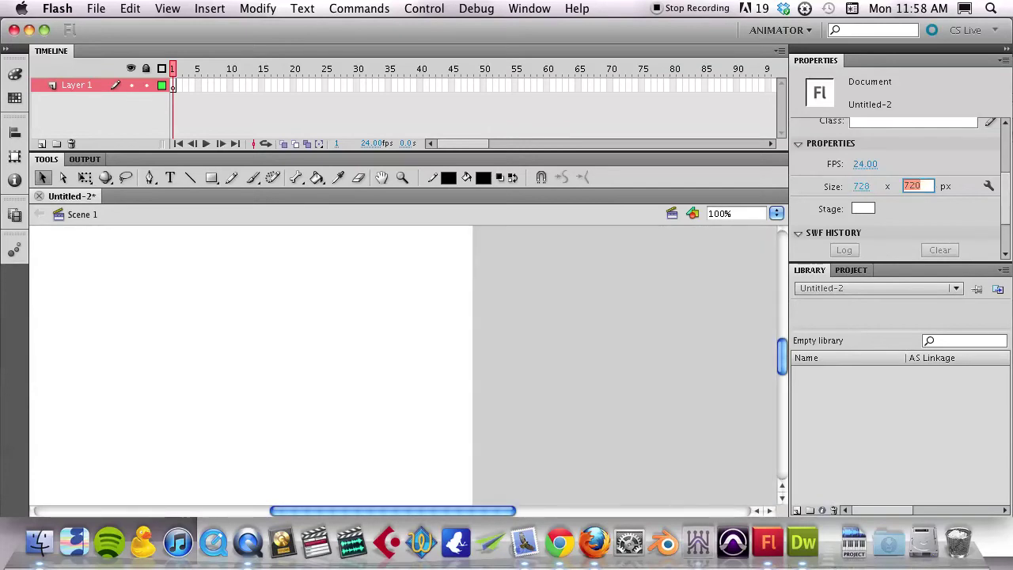
{"action": "type", "text": "90"}
{"action": "key", "text": "Return"}
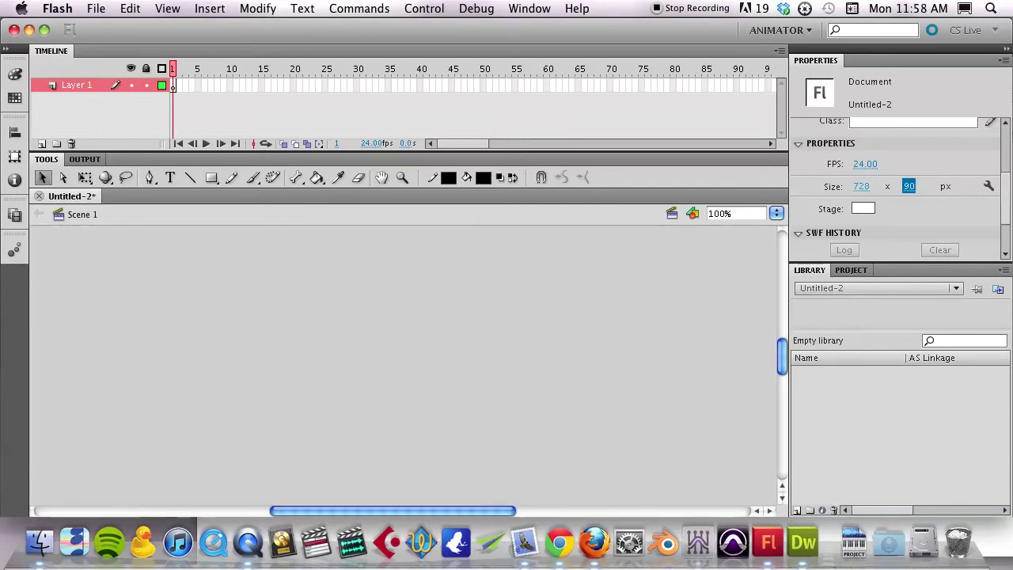
{"action": "scroll", "coordinate": [524, 410], "scroll_direction": "up", "scroll_amount": 5}
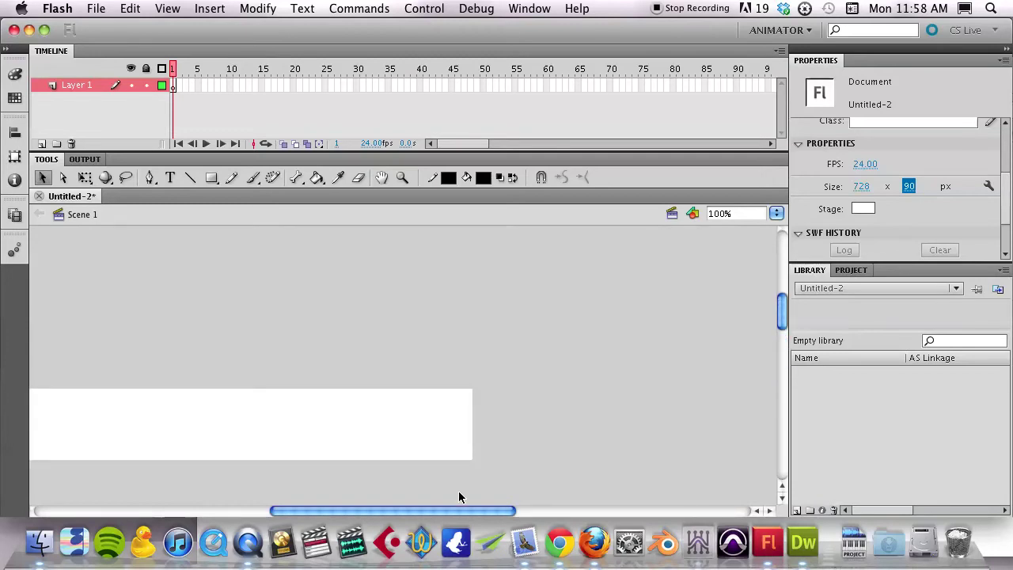
{"action": "left_click_drag", "start_coordinate": [459, 509], "coordinate": [375, 506]}
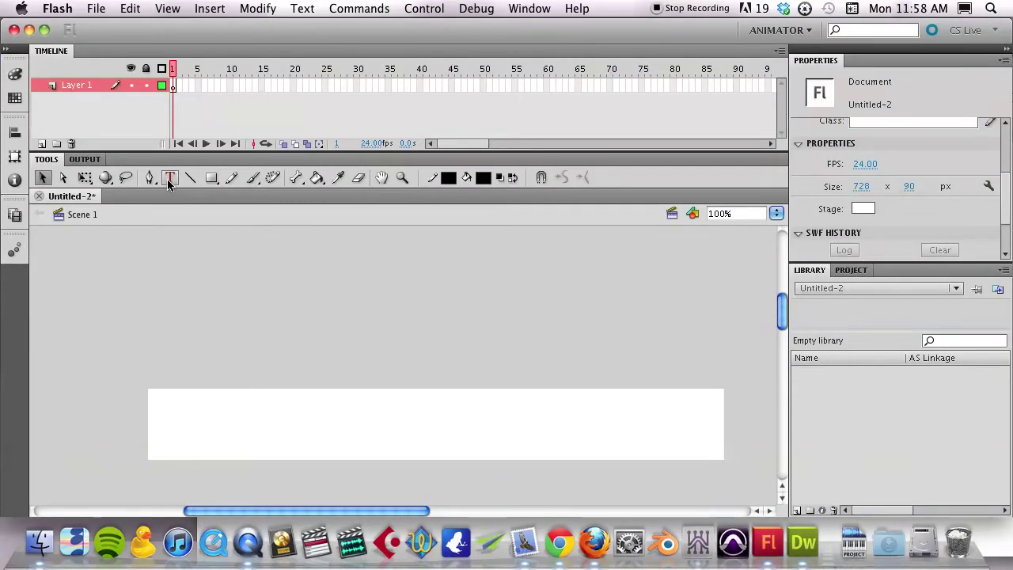
Draw a wide text box above the stage, type the person's name, and select it all
{"action": "left_click", "coordinate": [168, 178]}
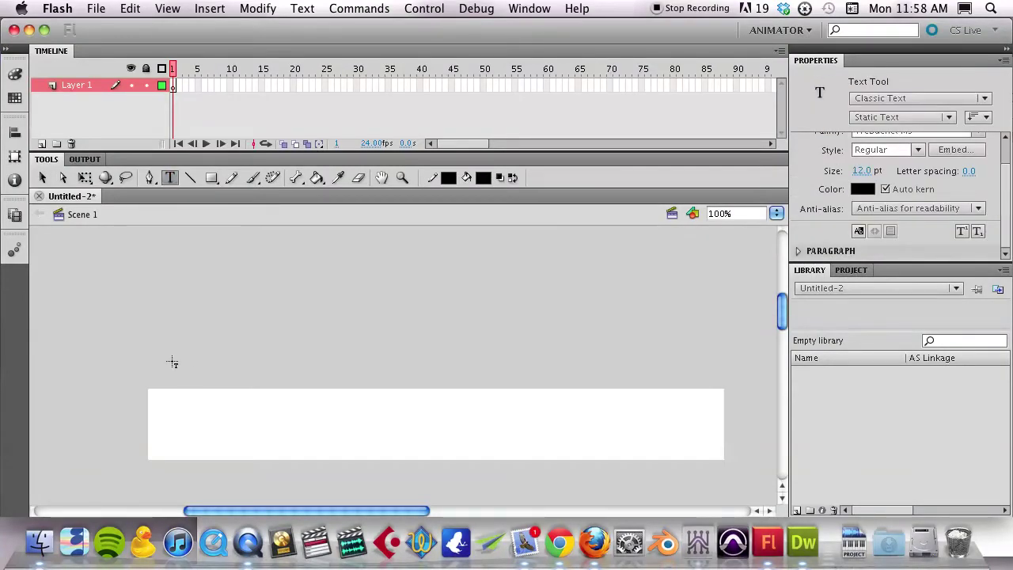
{"action": "left_click_drag", "start_coordinate": [300, 411], "coordinate": [640, 412]}
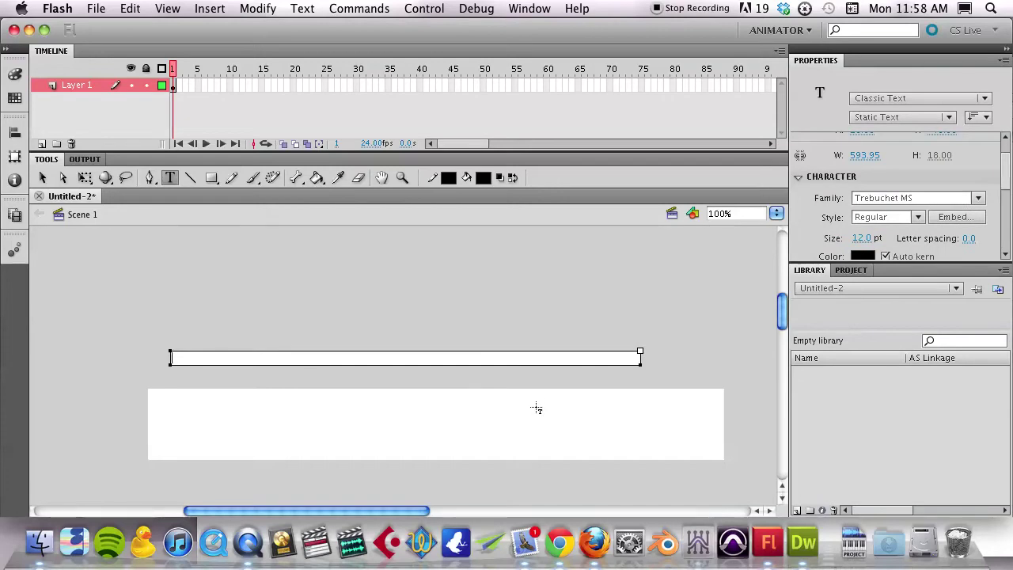
{"action": "key", "text": "alt+shift+Left"}
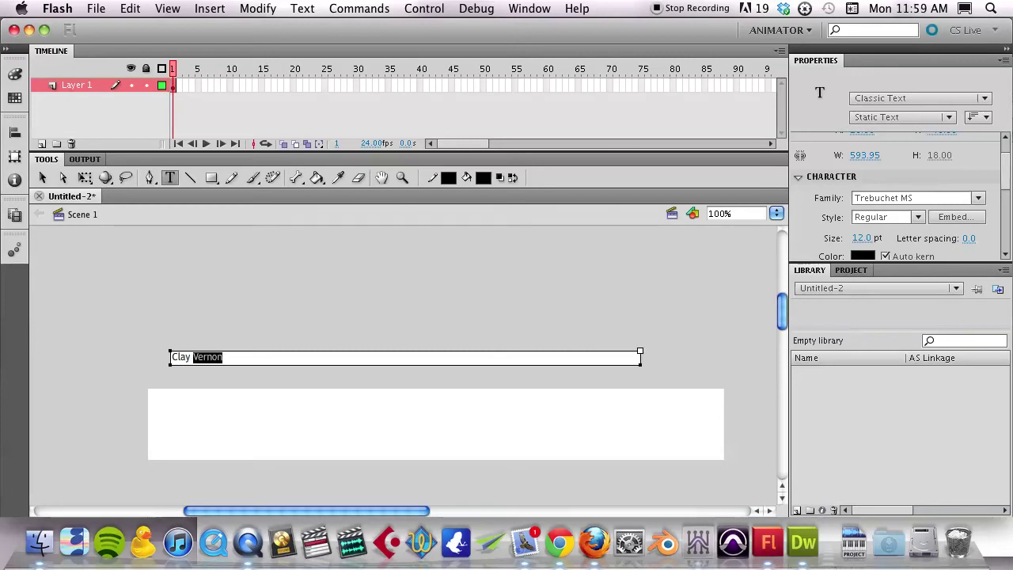
{"action": "key", "text": "shift+Left"}
{"action": "key", "text": "shift+Left"}
Enlarge the name to 78 pt Trebuchet MS and move it onto the white stage
{"action": "left_click_drag", "start_coordinate": [859, 239], "coordinate": [913, 241]}
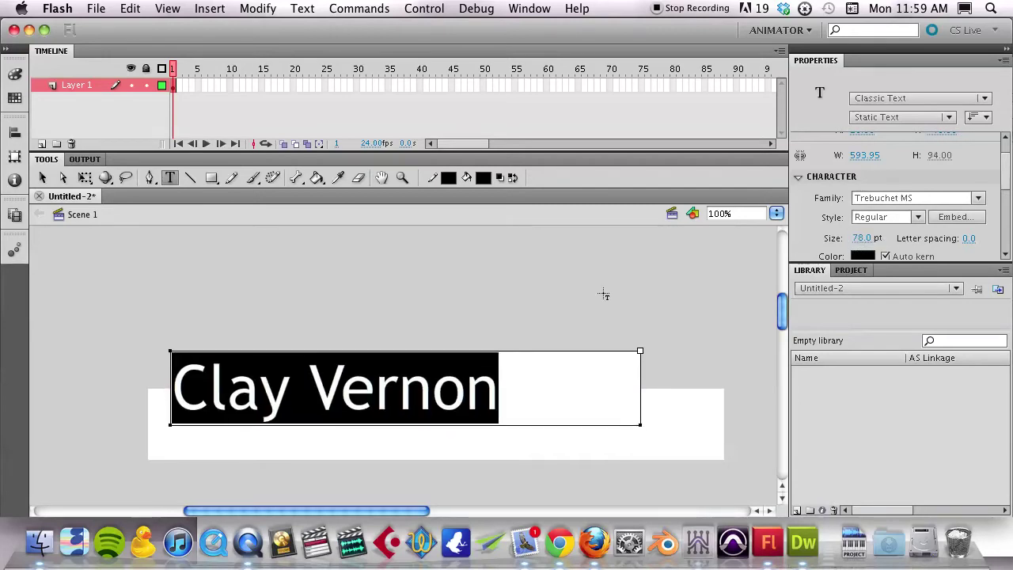
{"action": "left_click_drag", "start_coordinate": [512, 354], "coordinate": [552, 389]}
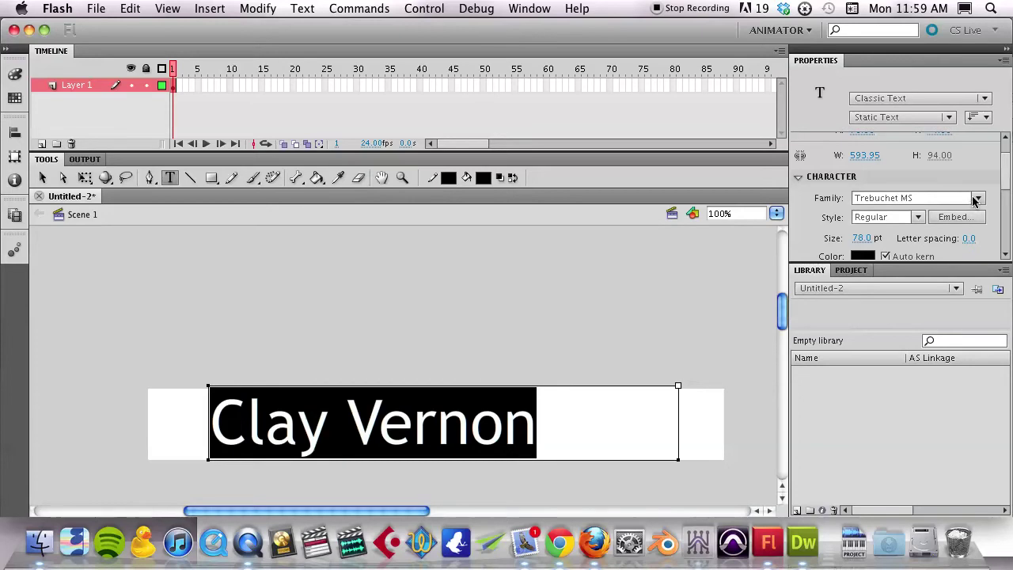
{"action": "left_click", "coordinate": [977, 200]}
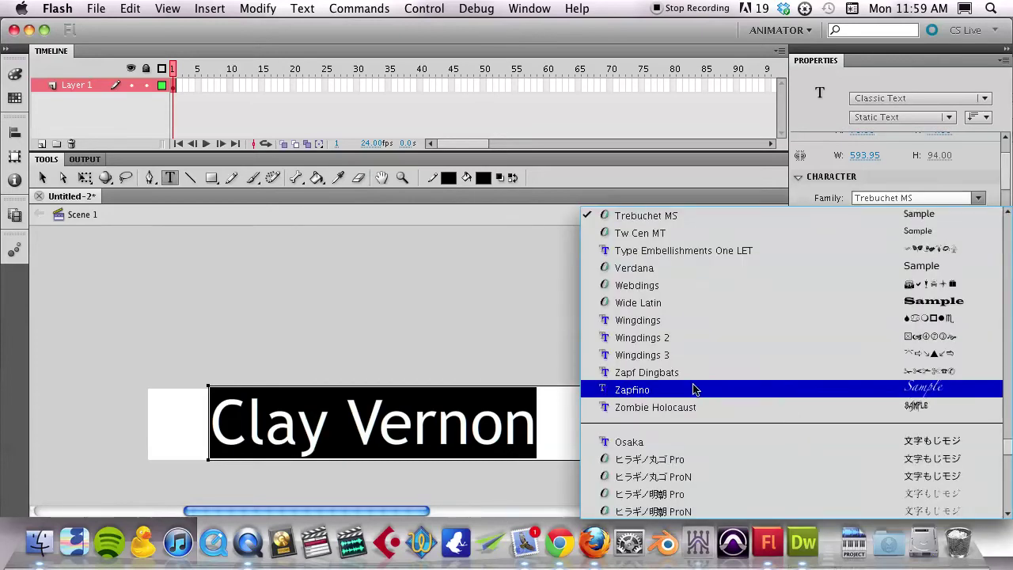
{"action": "left_click", "coordinate": [637, 182]}
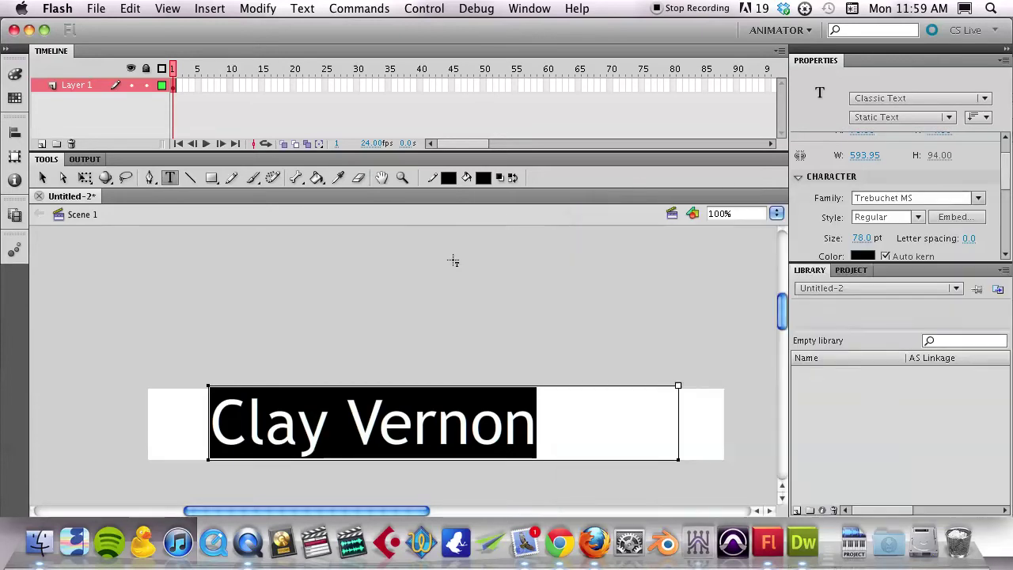
{"action": "left_click", "coordinate": [380, 326]}
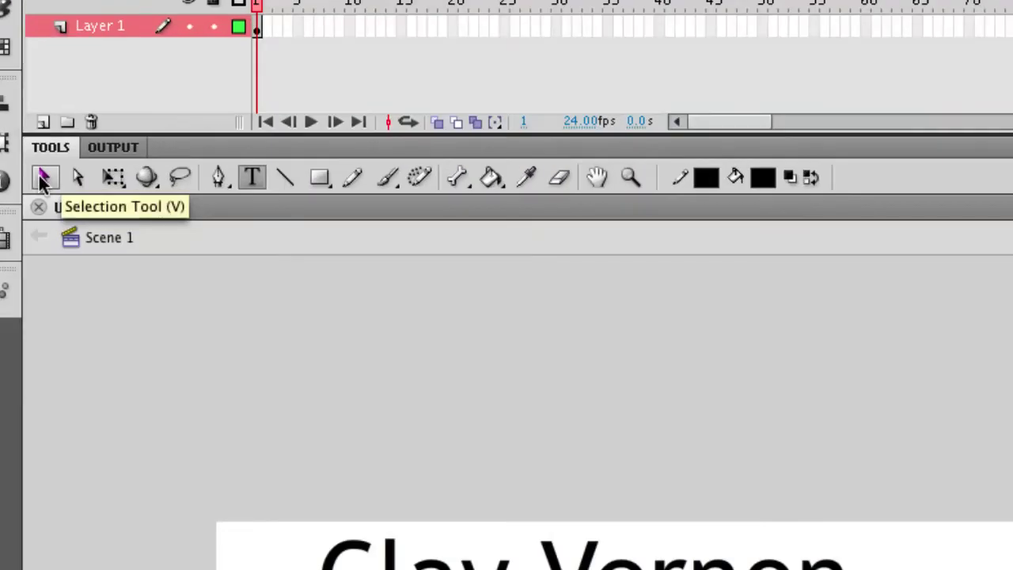
Create a motion tween on the name text and scrub through its frames
{"action": "left_click", "coordinate": [44, 178]}
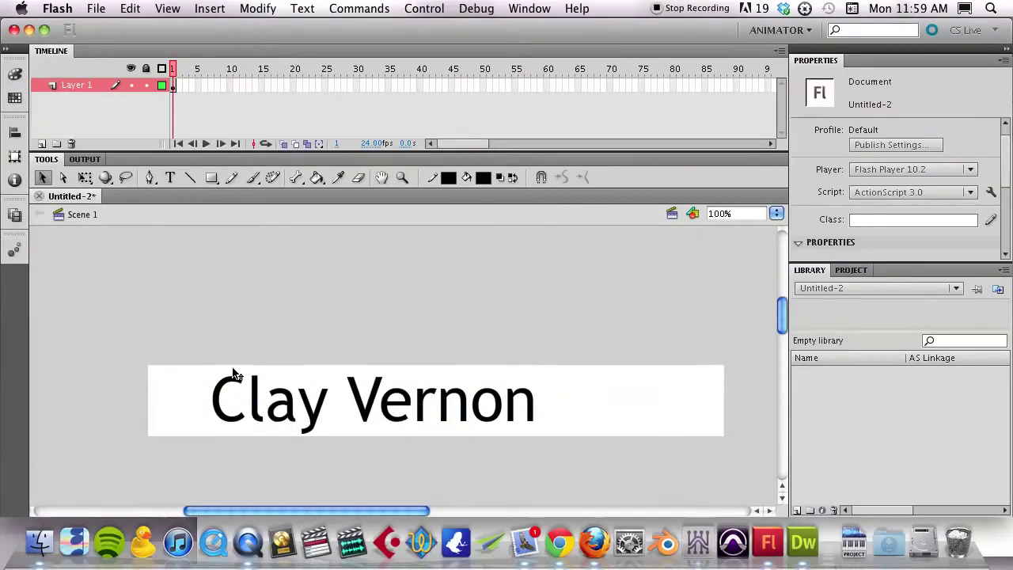
{"action": "right_click", "coordinate": [273, 390]}
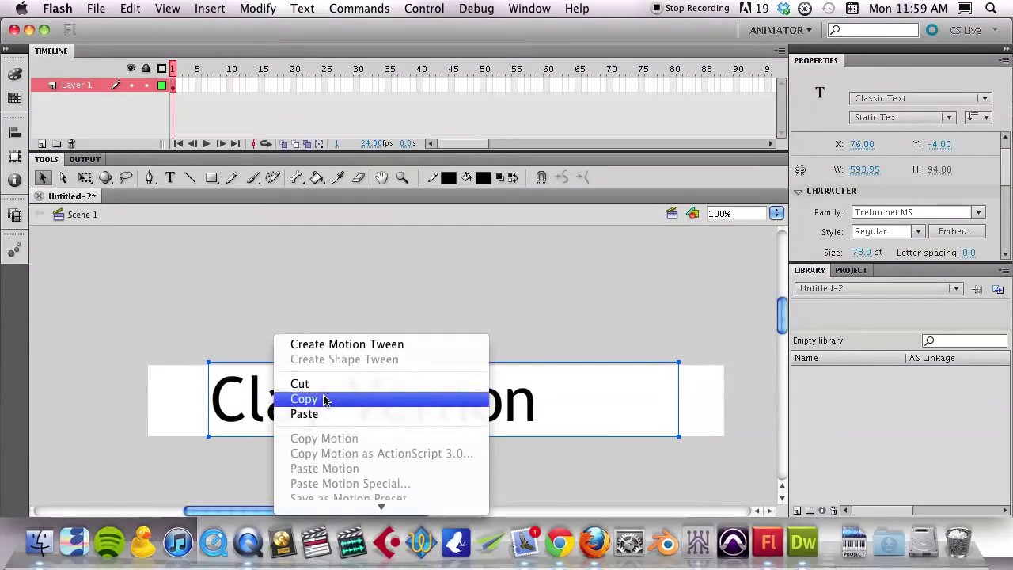
{"action": "left_click", "coordinate": [325, 344]}
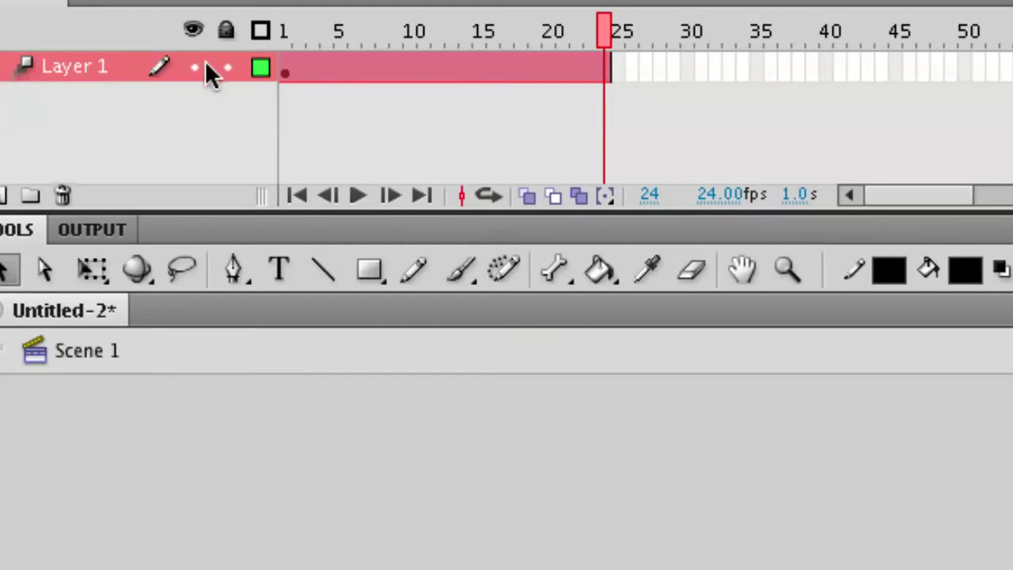
{"action": "left_click_drag", "start_coordinate": [285, 32], "coordinate": [574, 43]}
Insert a keyframe for all properties at frame 24 of the tween
{"action": "right_click", "coordinate": [600, 68]}
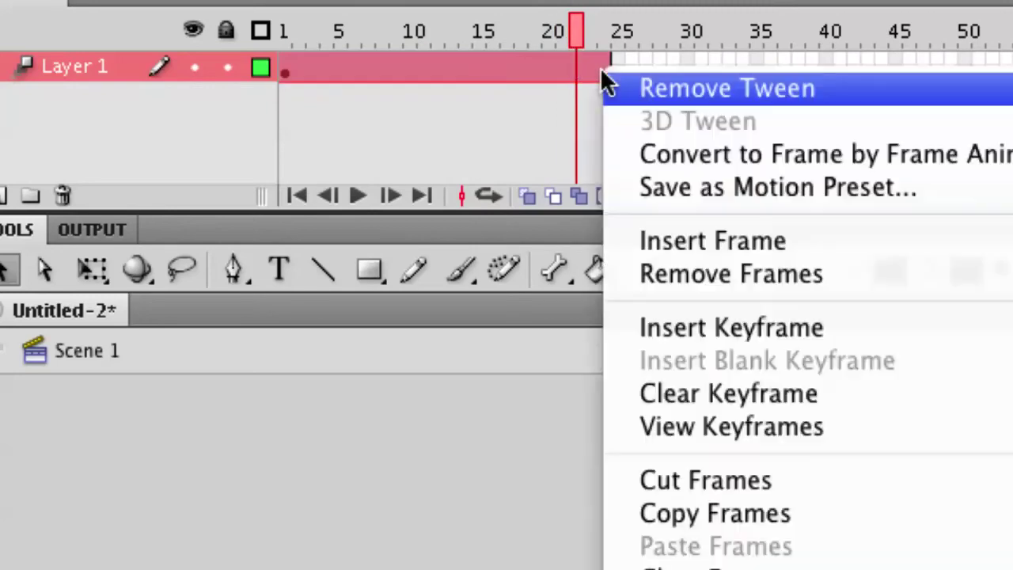
{"action": "left_click", "coordinate": [589, 100]}
{"action": "left_click", "coordinate": [609, 75]}
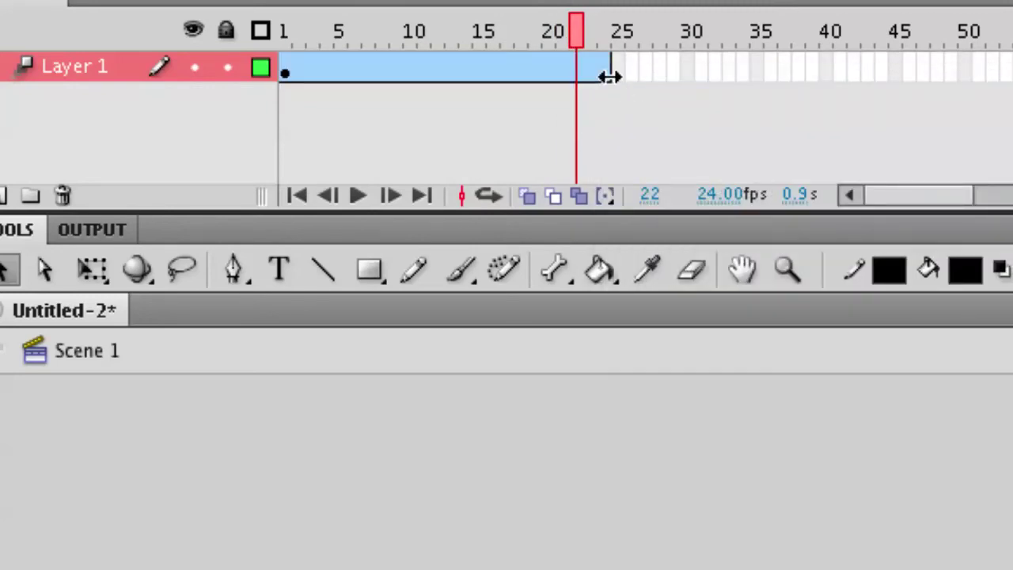
{"action": "right_click", "coordinate": [598, 76]}
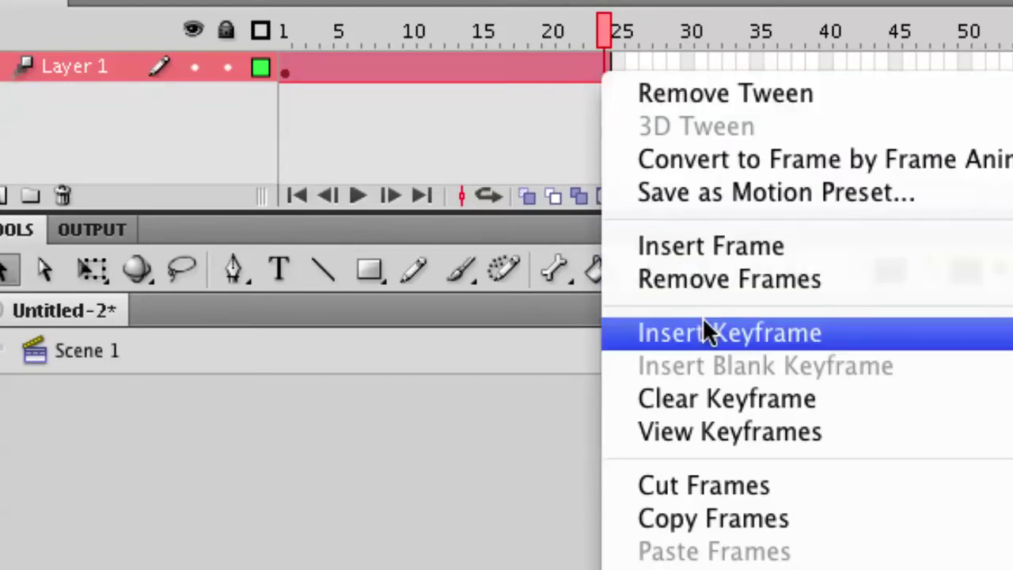
{"action": "mouse_move", "coordinate": [703, 322]}
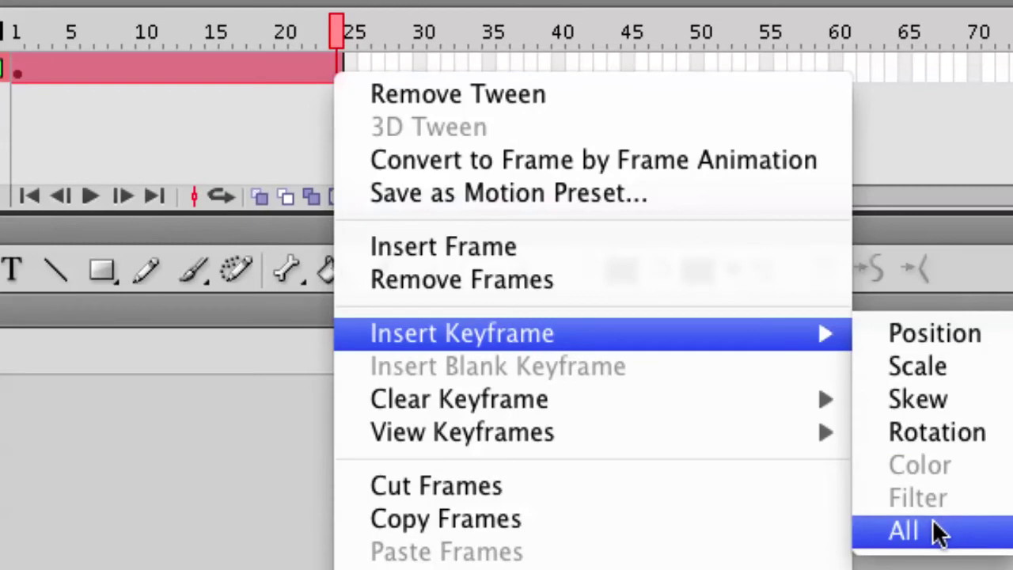
{"action": "left_click", "coordinate": [937, 531]}
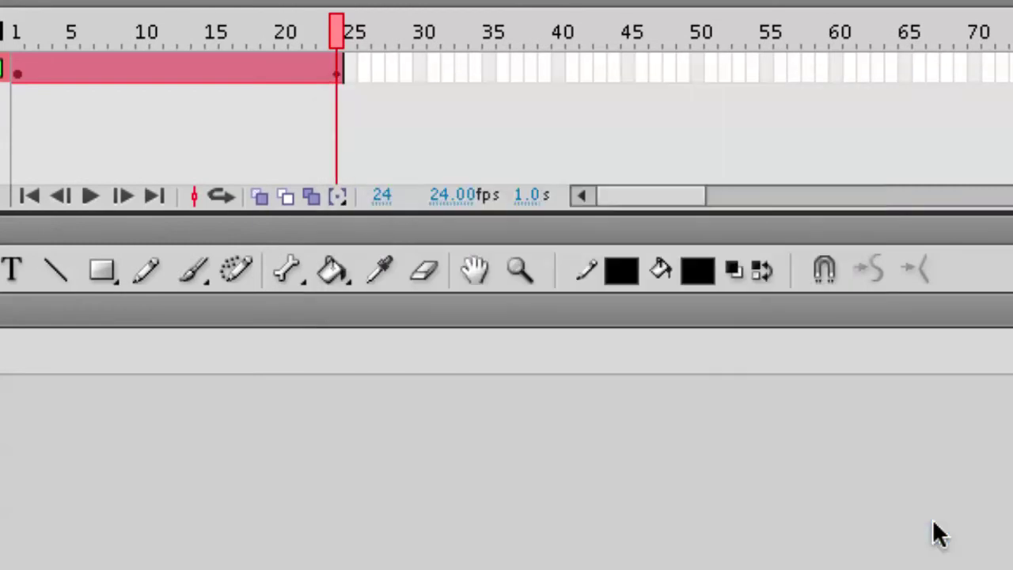
Keep the tween span at 52 frames and drag the middle keyframe earlier from frame 41
{"action": "left_click", "coordinate": [465, 149]}
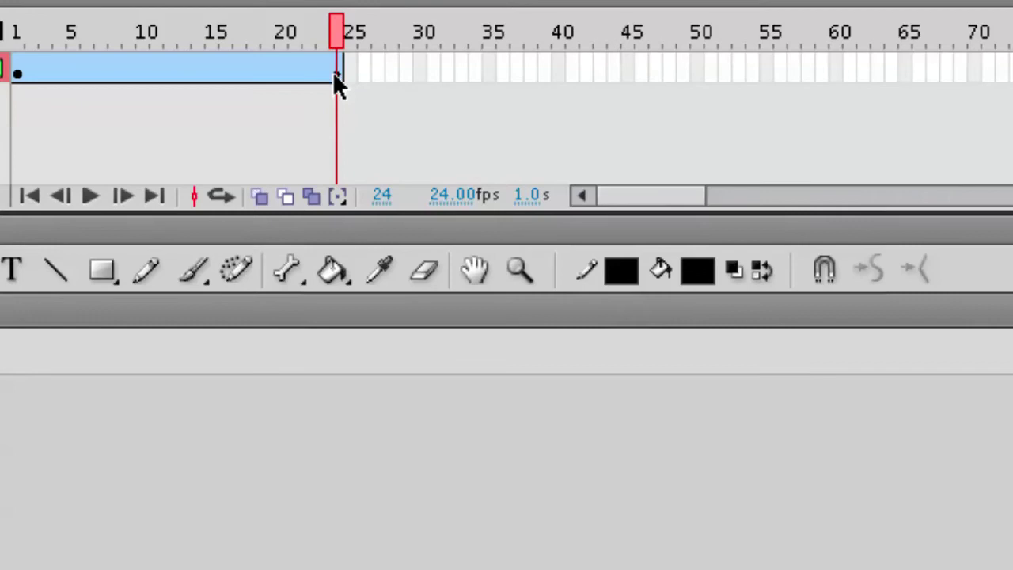
{"action": "left_click_drag", "start_coordinate": [338, 71], "coordinate": [728, 68]}
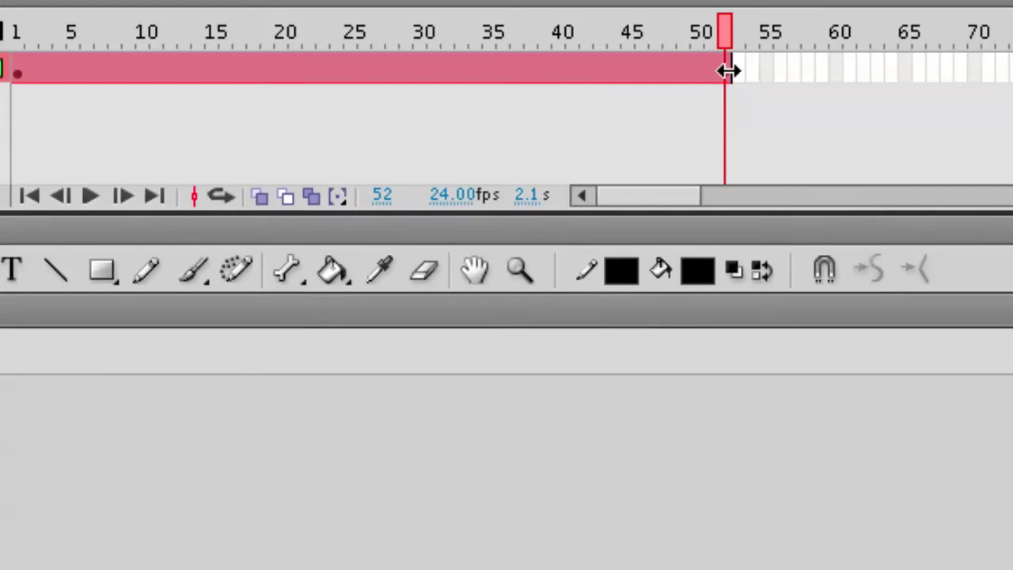
{"action": "left_click", "coordinate": [694, 88]}
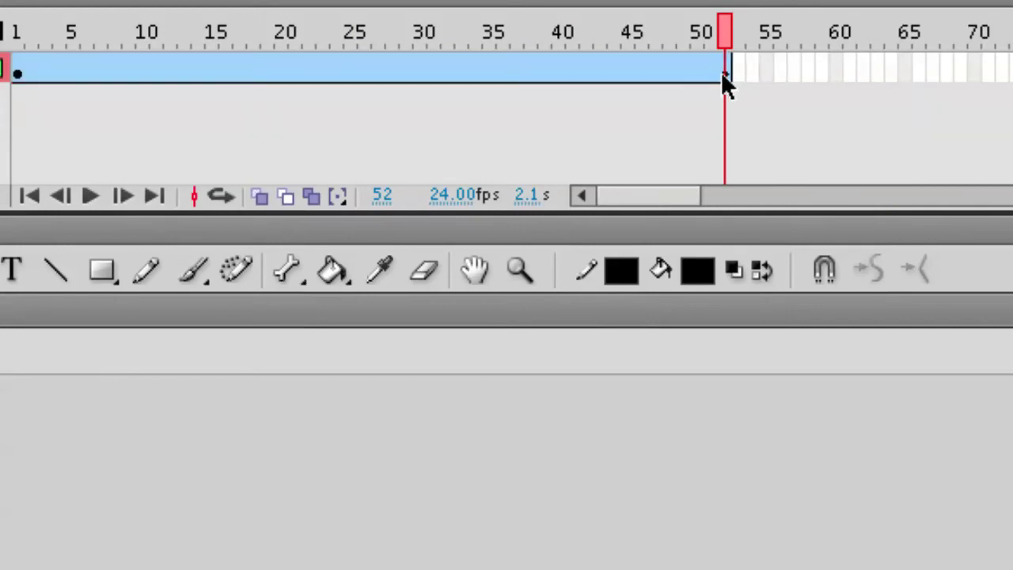
{"action": "left_click", "coordinate": [717, 73]}
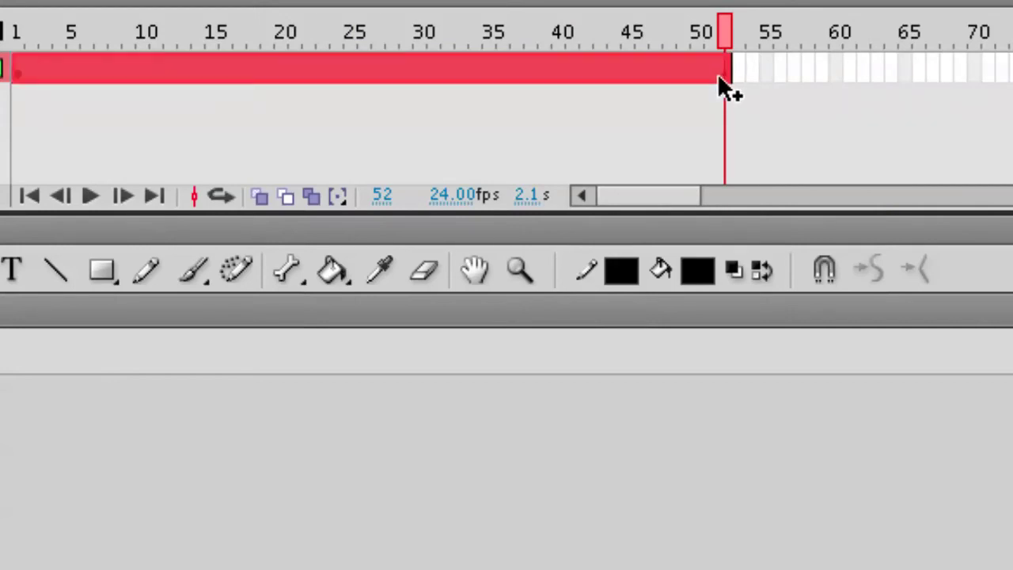
{"action": "left_click", "coordinate": [722, 73]}
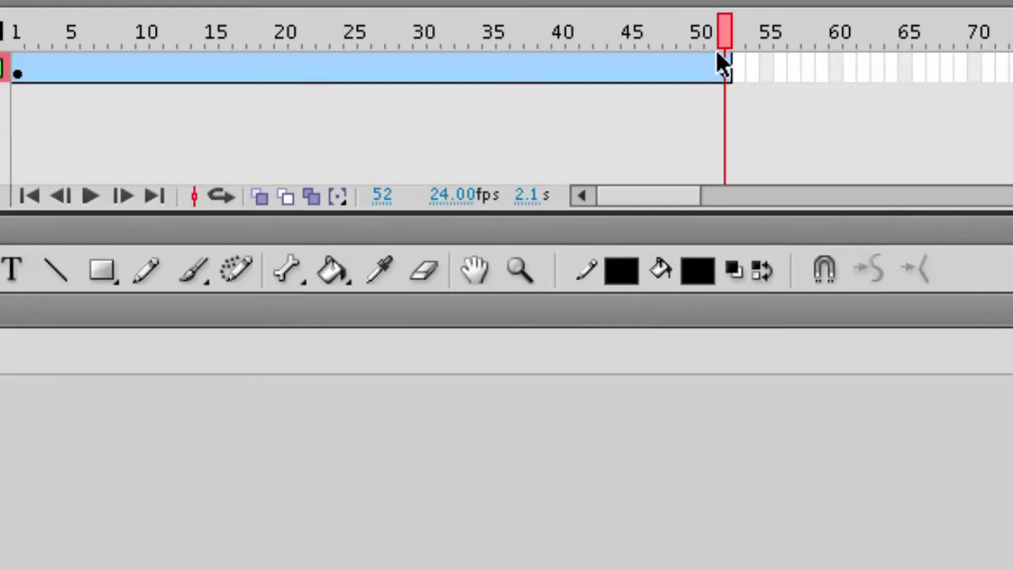
{"action": "mouse_move", "coordinate": [722, 71]}
{"action": "left_mouse_down"}
{"action": "mouse_move", "coordinate": [712, 68]}
{"action": "mouse_move", "coordinate": [721, 69]}
{"action": "left_mouse_up"}
{"action": "mouse_move", "coordinate": [723, 71]}
{"action": "left_mouse_down"}
{"action": "mouse_move", "coordinate": [686, 70]}
{"action": "mouse_move", "coordinate": [721, 68]}
{"action": "left_mouse_up"}
{"action": "left_click_drag", "start_coordinate": [572, 65], "coordinate": [375, 63]}
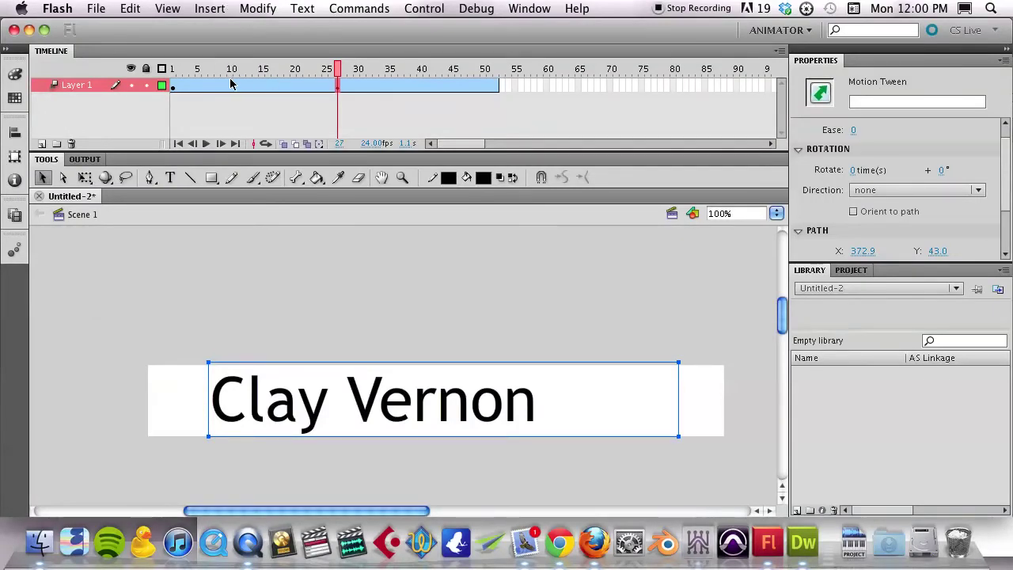
Move the text's frame-1 position up and right, preview the motion, then bring up Firefox
{"action": "left_click", "coordinate": [173, 69]}
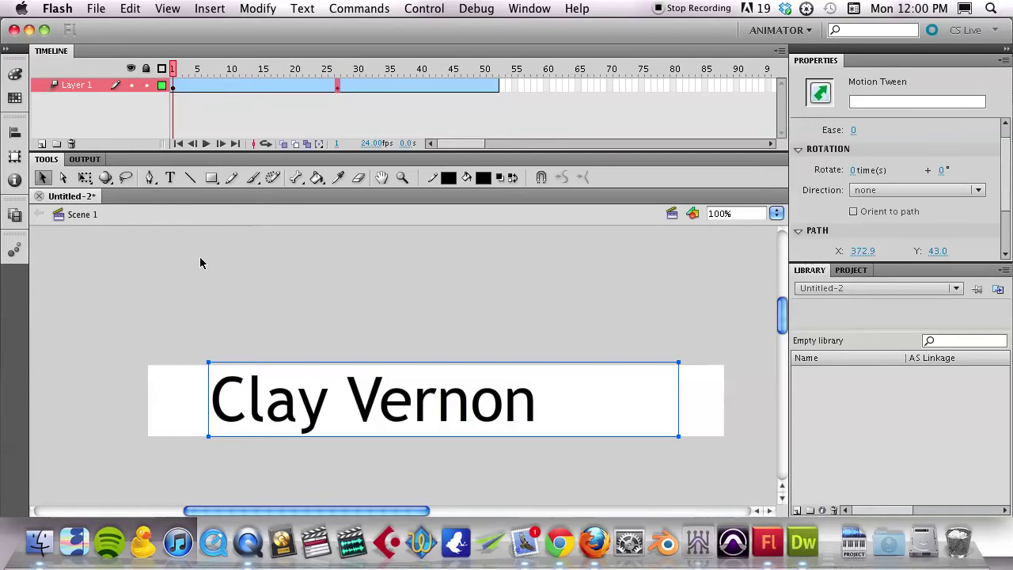
{"action": "left_click", "coordinate": [369, 413]}
{"action": "left_click_drag", "start_coordinate": [369, 413], "coordinate": [500, 333]}
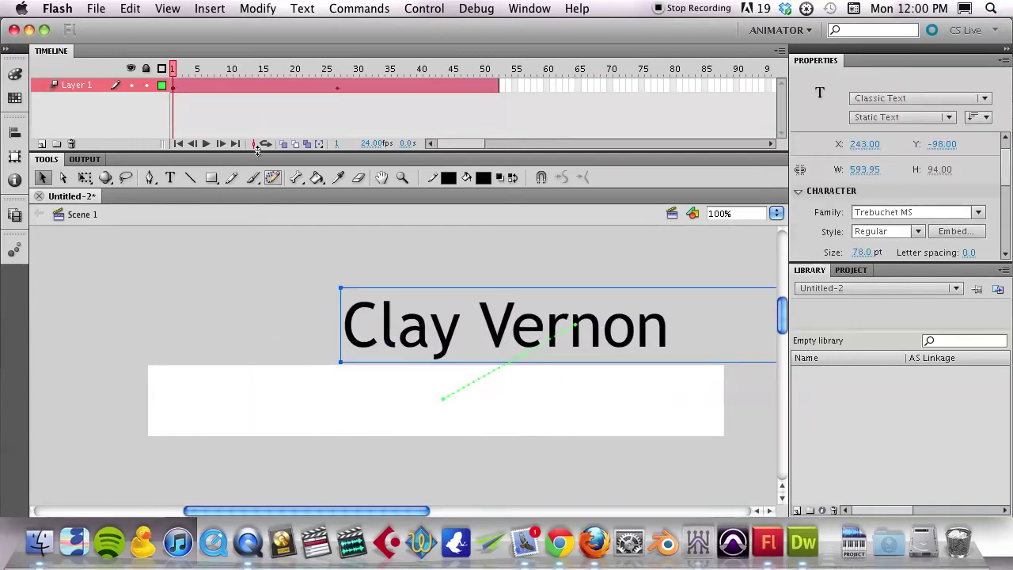
{"action": "mouse_move", "coordinate": [173, 71]}
{"action": "left_mouse_down"}
{"action": "mouse_move", "coordinate": [293, 72]}
{"action": "mouse_move", "coordinate": [354, 99]}
{"action": "mouse_move", "coordinate": [382, 96]}
{"action": "mouse_move", "coordinate": [175, 79]}
{"action": "left_mouse_up"}
{"action": "left_click", "coordinate": [176, 82]}
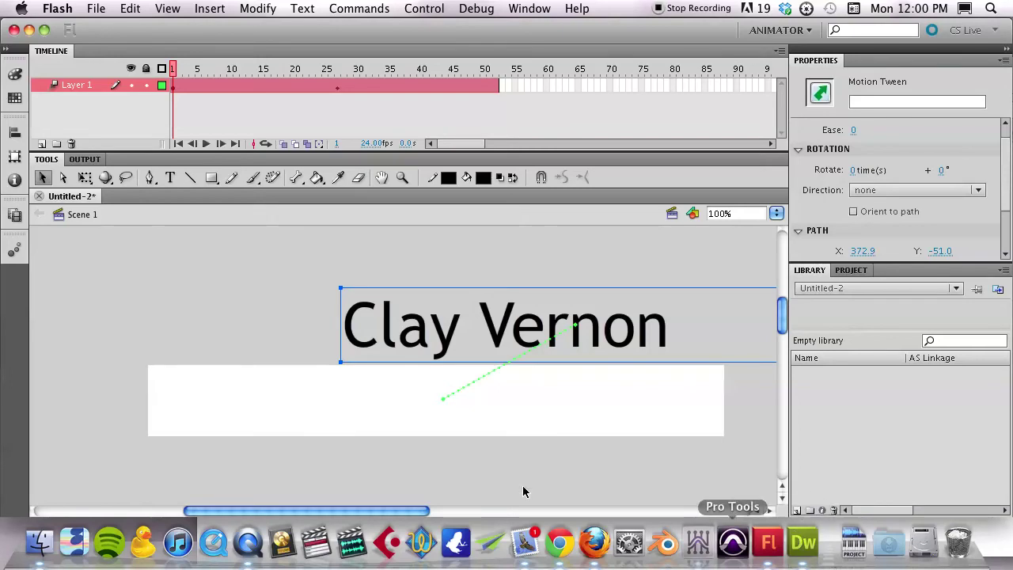
{"action": "left_click", "coordinate": [593, 542]}
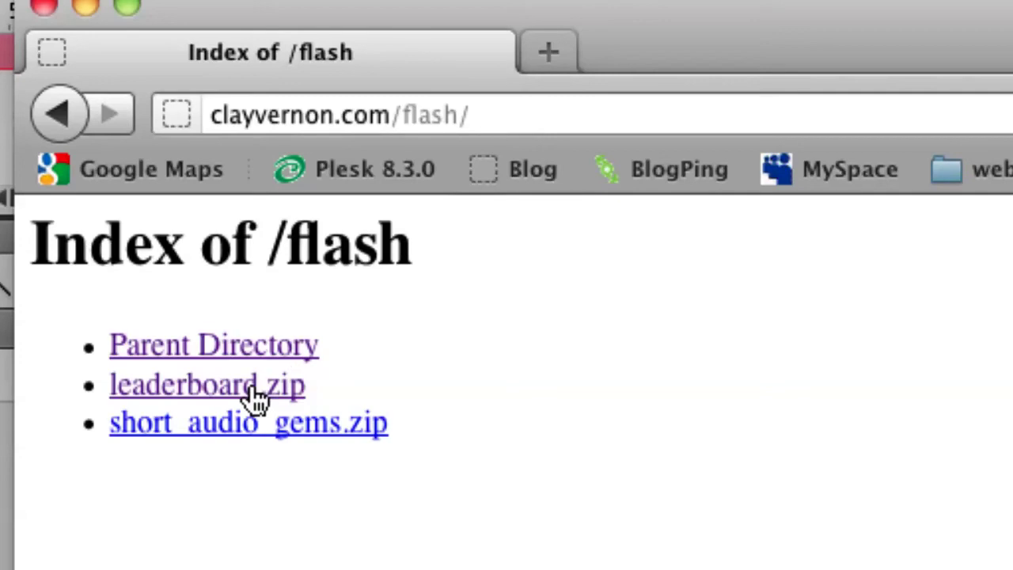
Save leaderboard.zip from the Index of /flash page to disk and close the Downloads list
{"action": "right_click", "coordinate": [192, 395]}
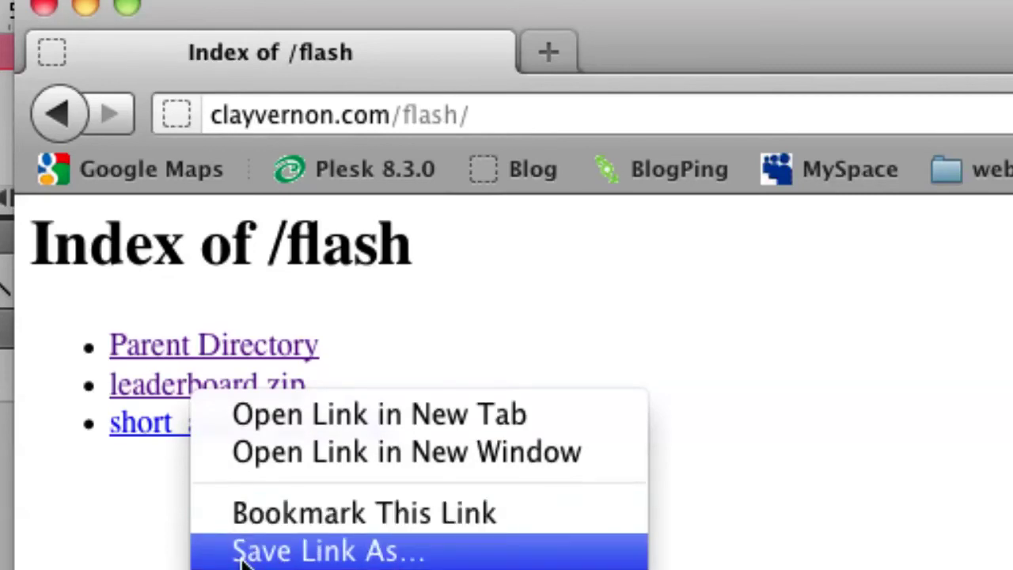
{"action": "left_click", "coordinate": [148, 503]}
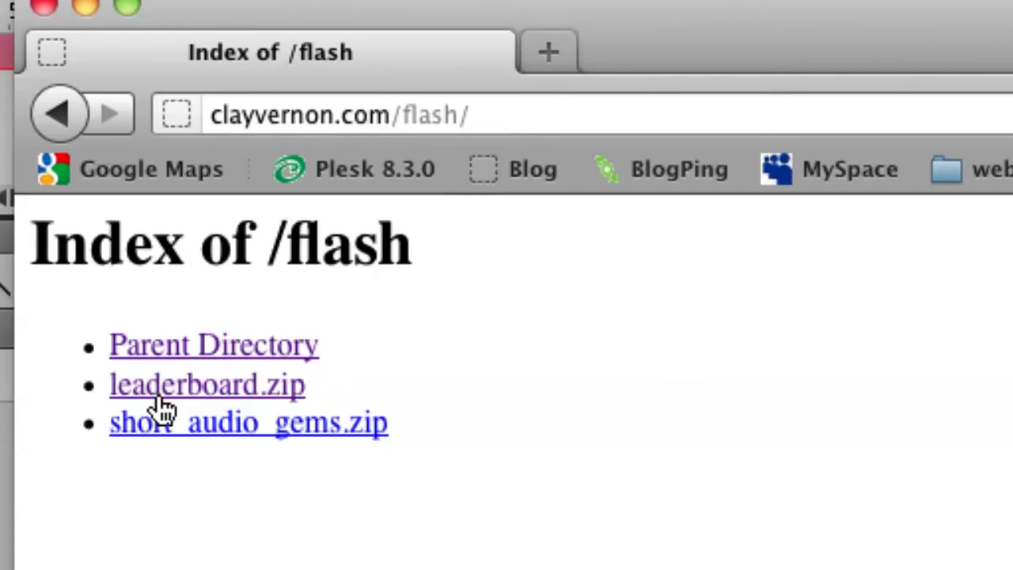
{"action": "left_click", "coordinate": [163, 405]}
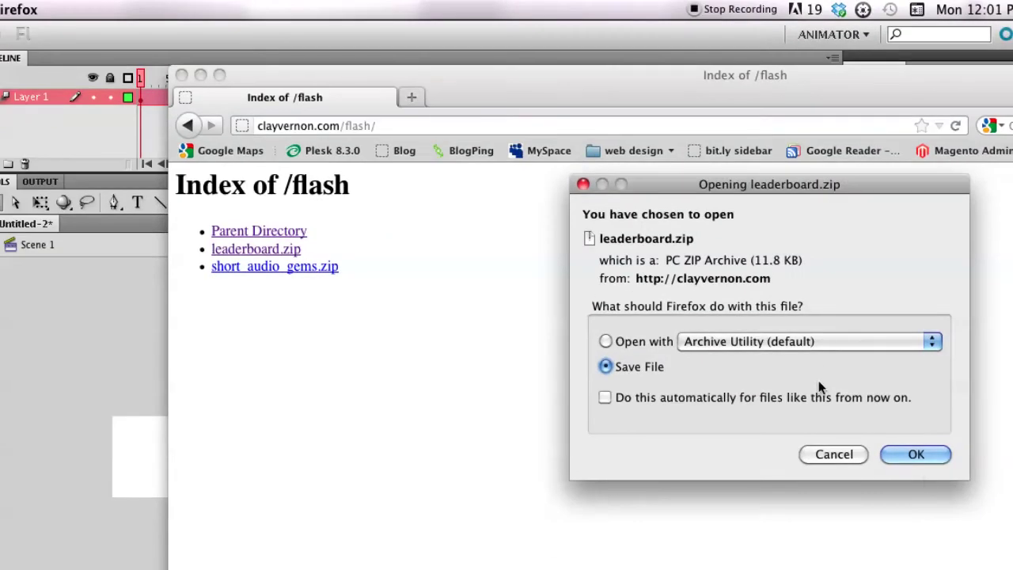
{"action": "left_click", "coordinate": [927, 462]}
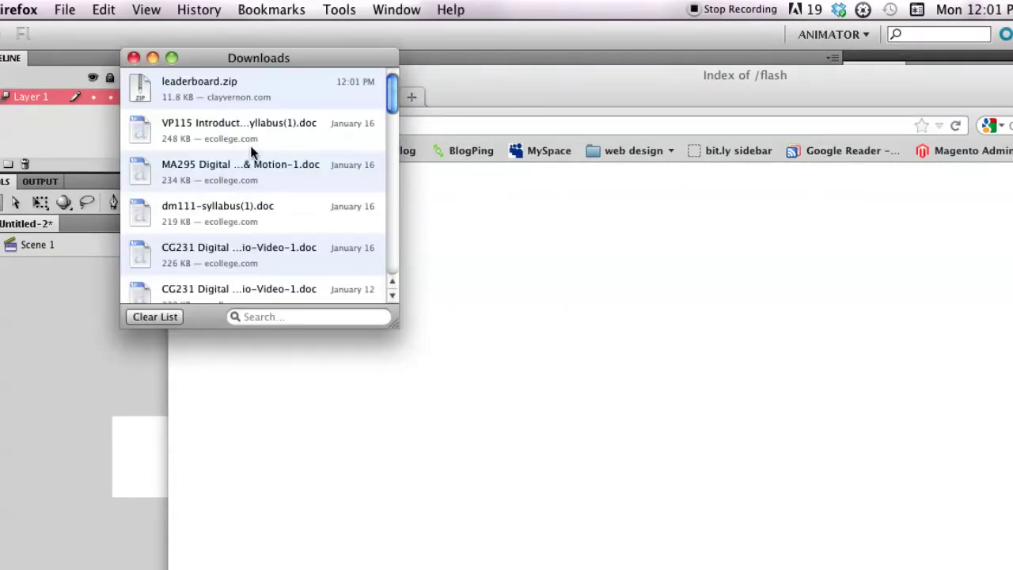
{"action": "left_click", "coordinate": [134, 58]}
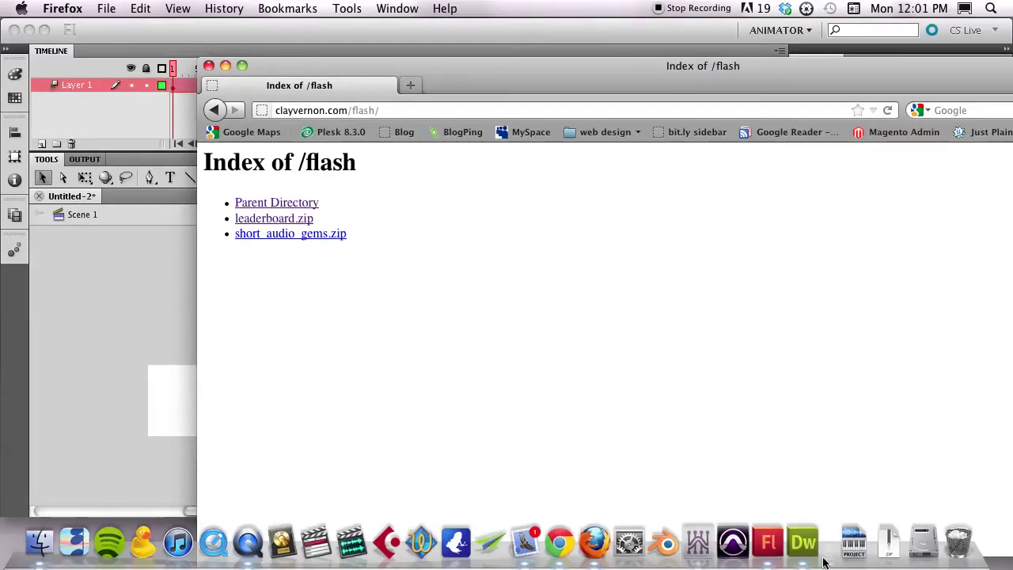
Extract leaderboard.zip in Downloads with Archive Utility
{"action": "left_click", "coordinate": [889, 546]}
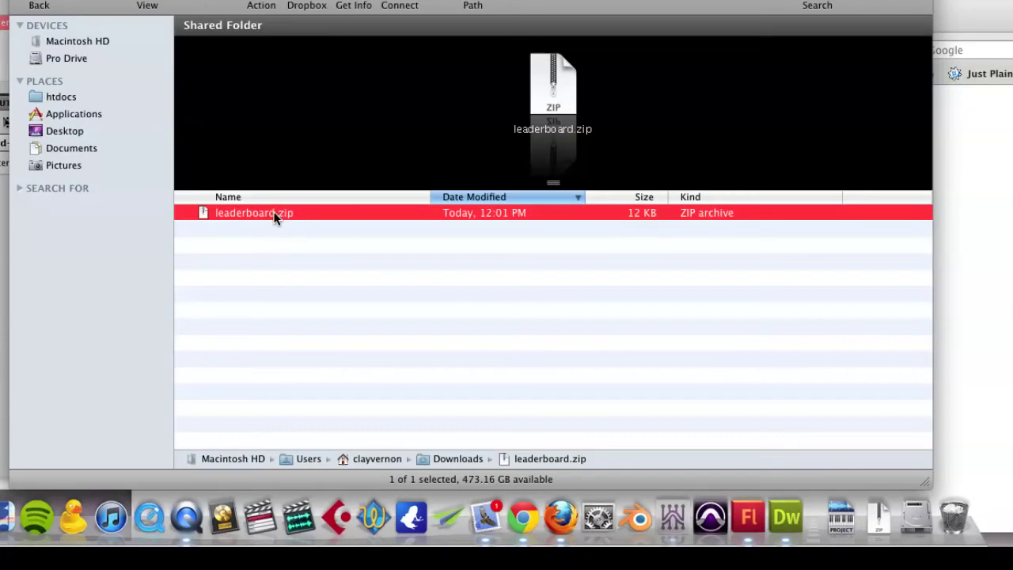
{"action": "right_click", "coordinate": [275, 215]}
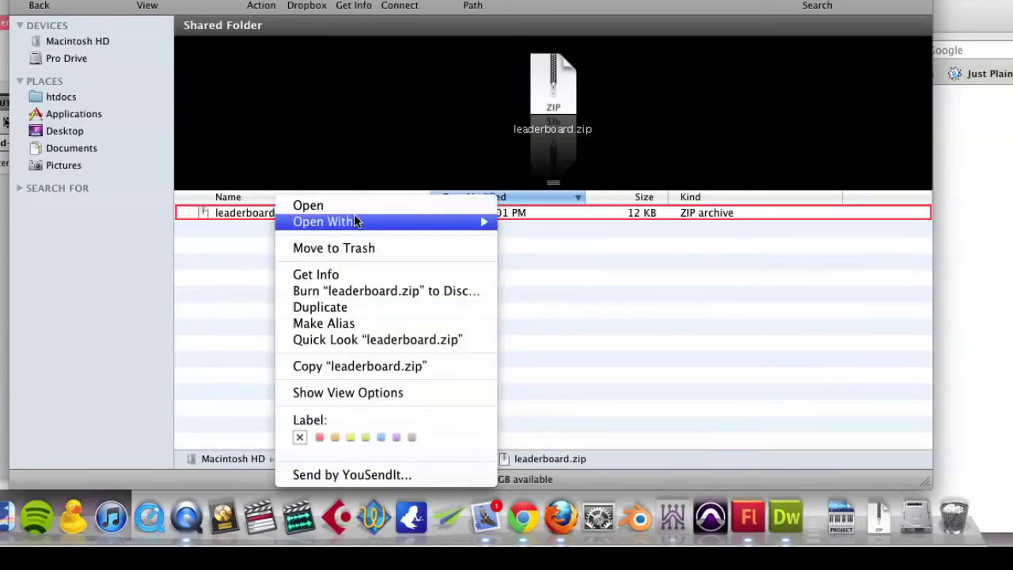
{"action": "mouse_move", "coordinate": [354, 221]}
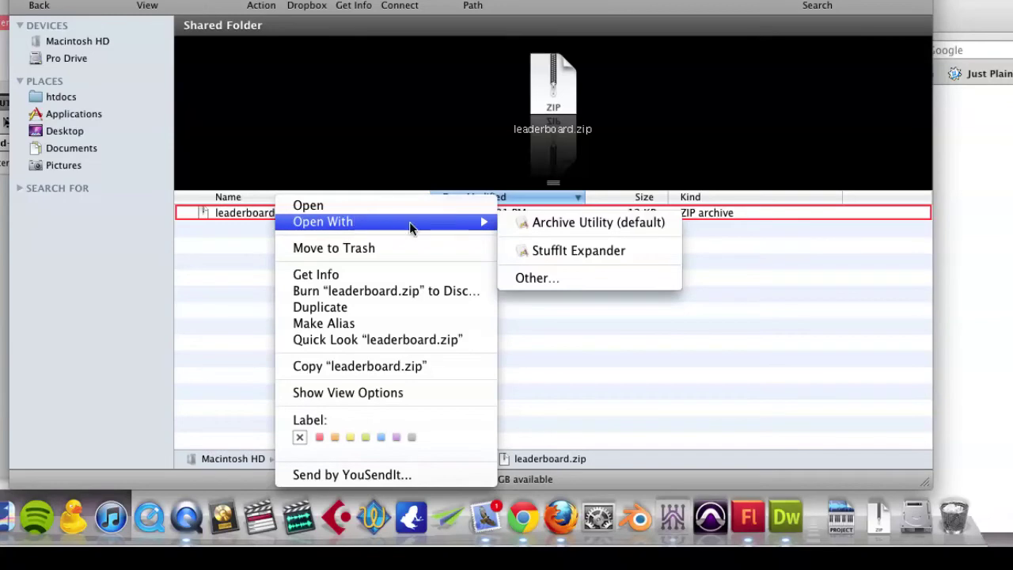
{"action": "left_click", "coordinate": [575, 224]}
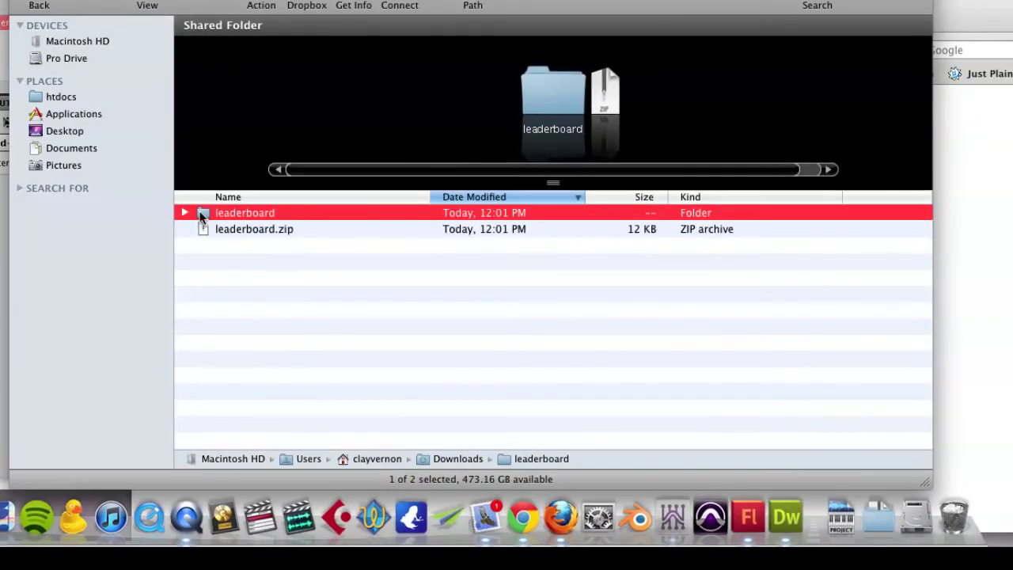
Open the leaderboard folder and inspect leaderboard.jpg and template.html
{"action": "double_click", "coordinate": [202, 216]}
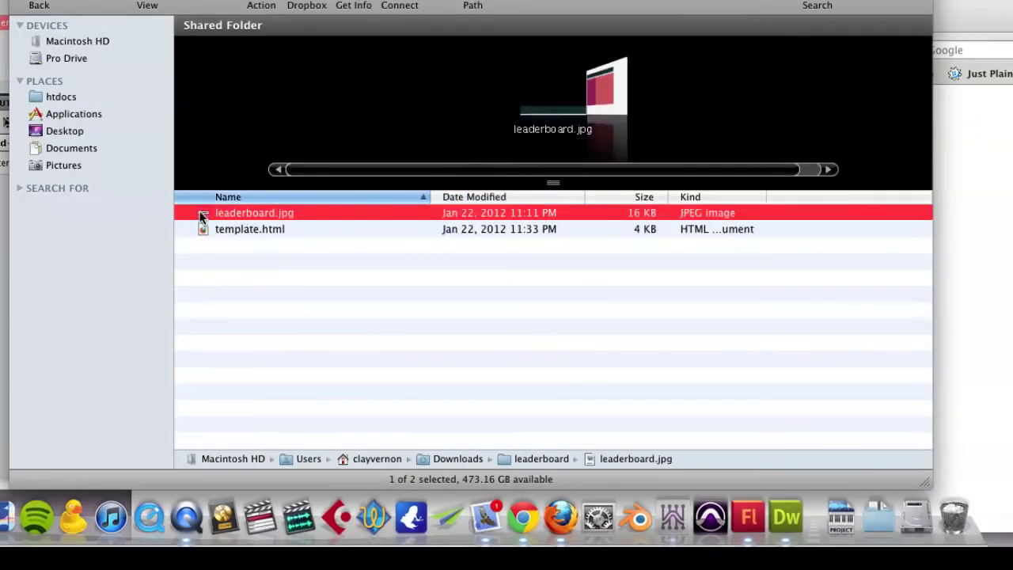
{"action": "left_click", "coordinate": [239, 245]}
{"action": "left_click", "coordinate": [256, 212]}
{"action": "left_click", "coordinate": [257, 233]}
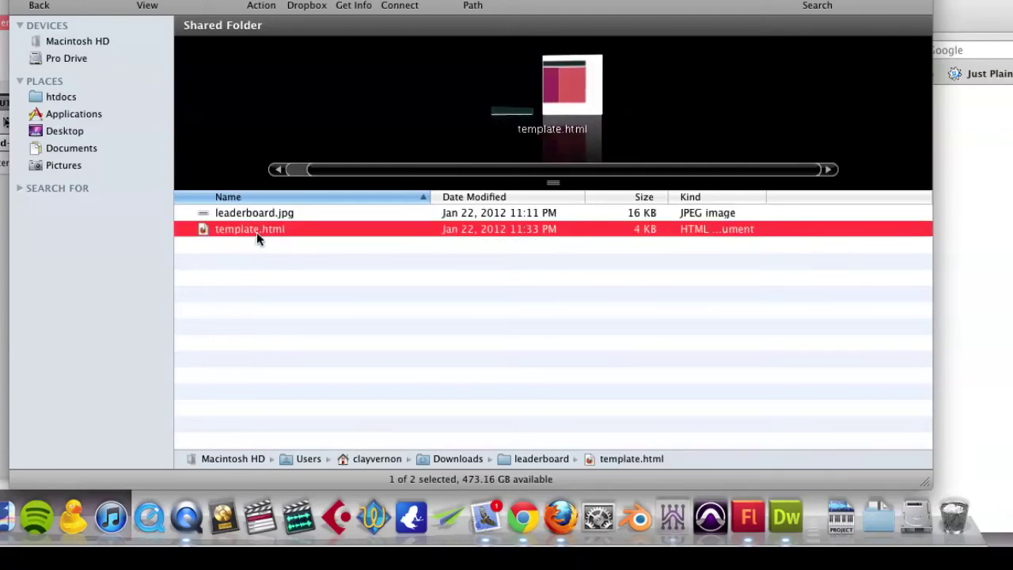
{"action": "left_click", "coordinate": [217, 243]}
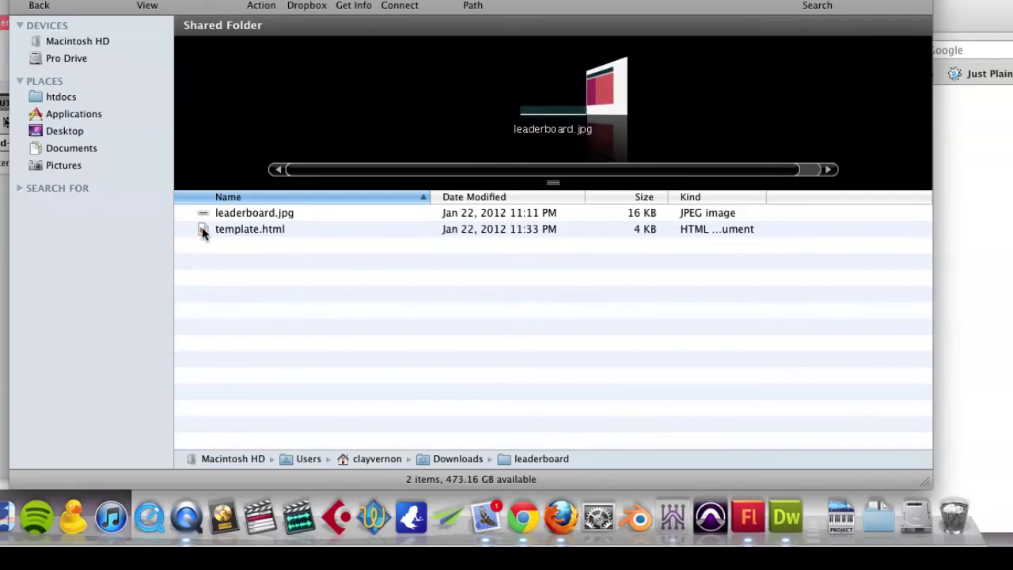
Drop template.html onto the Dreamweaver Dock icon and confirm opening it
{"action": "left_click_drag", "start_coordinate": [201, 228], "coordinate": [782, 507]}
{"action": "left_click", "coordinate": [586, 166]}
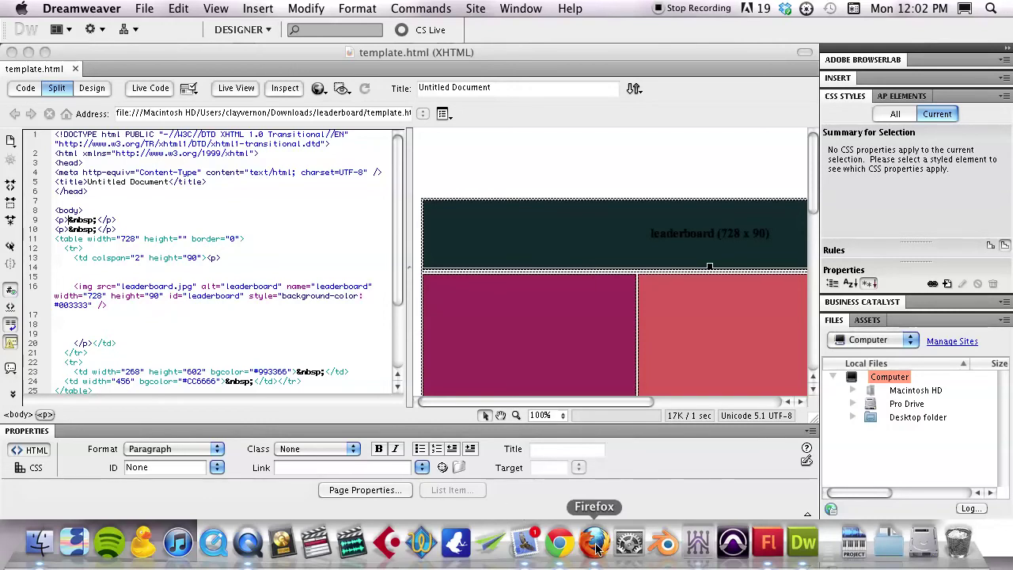
Back in Flash, start an Export Movie as SWF with the name 'Banner'
{"action": "left_click", "coordinate": [767, 542]}
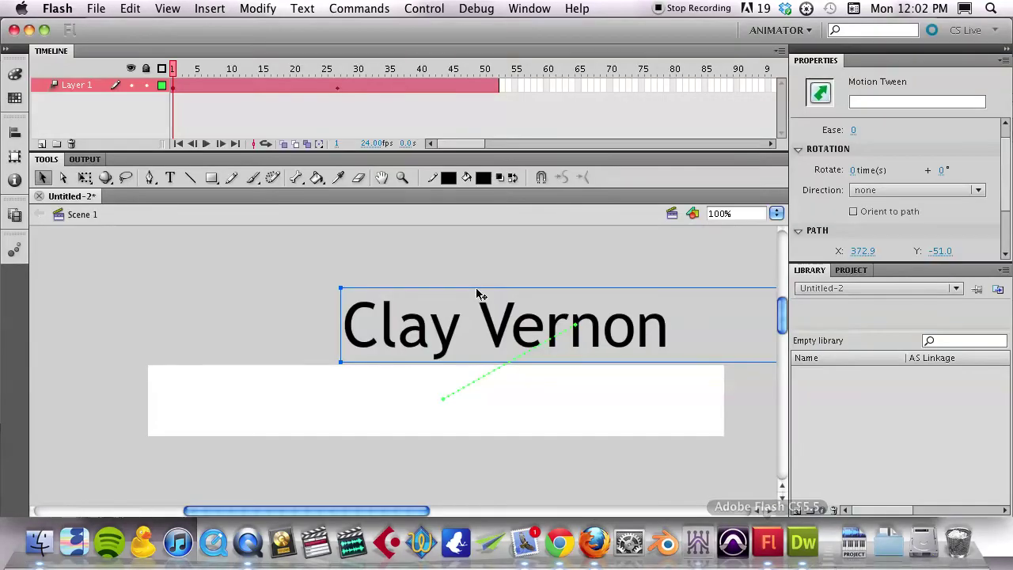
{"action": "left_click", "coordinate": [200, 303]}
{"action": "left_click", "coordinate": [90, 8]}
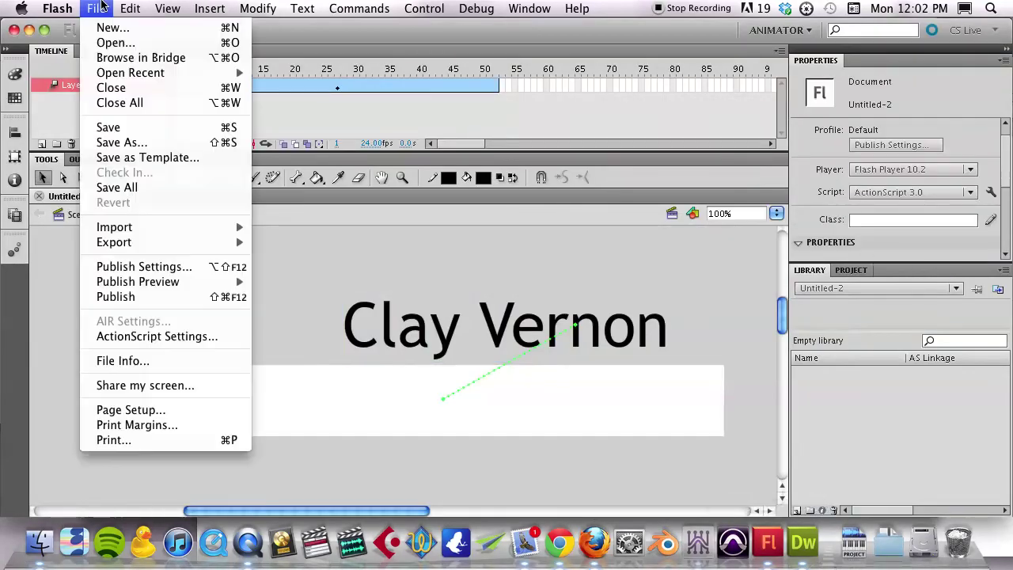
{"action": "mouse_move", "coordinate": [117, 243]}
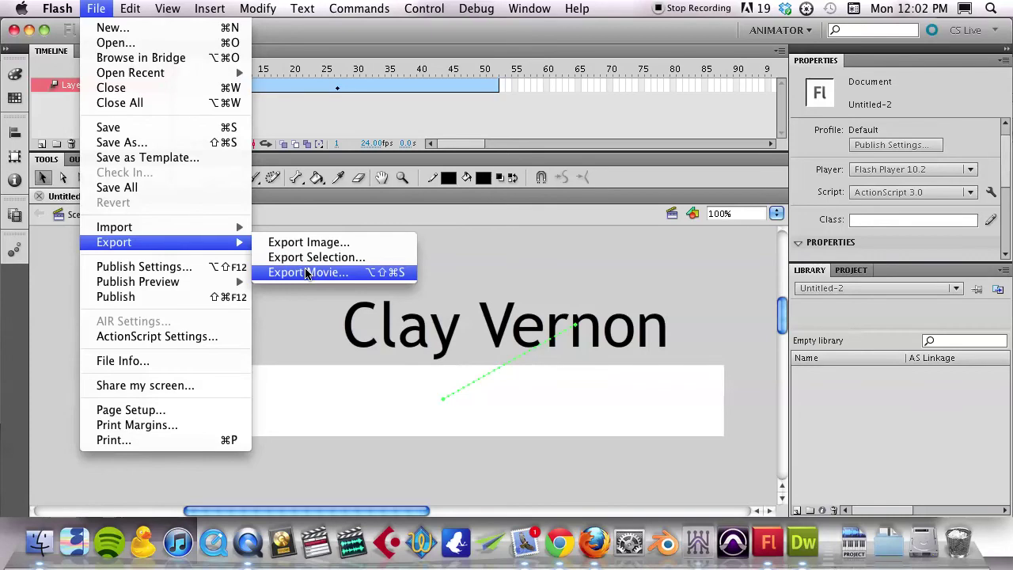
{"action": "left_click", "coordinate": [307, 272]}
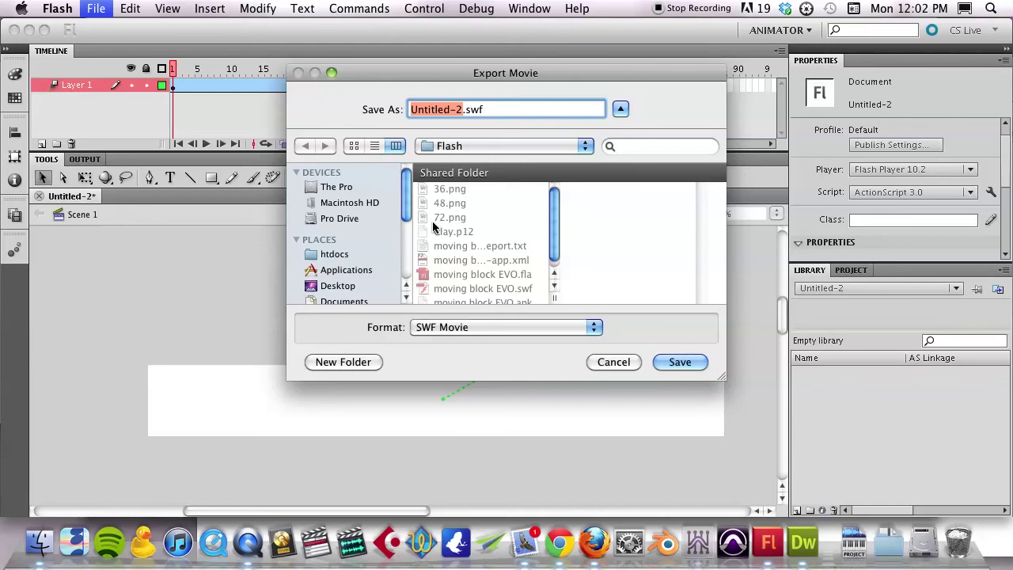
{"action": "type", "text": "Ban"}
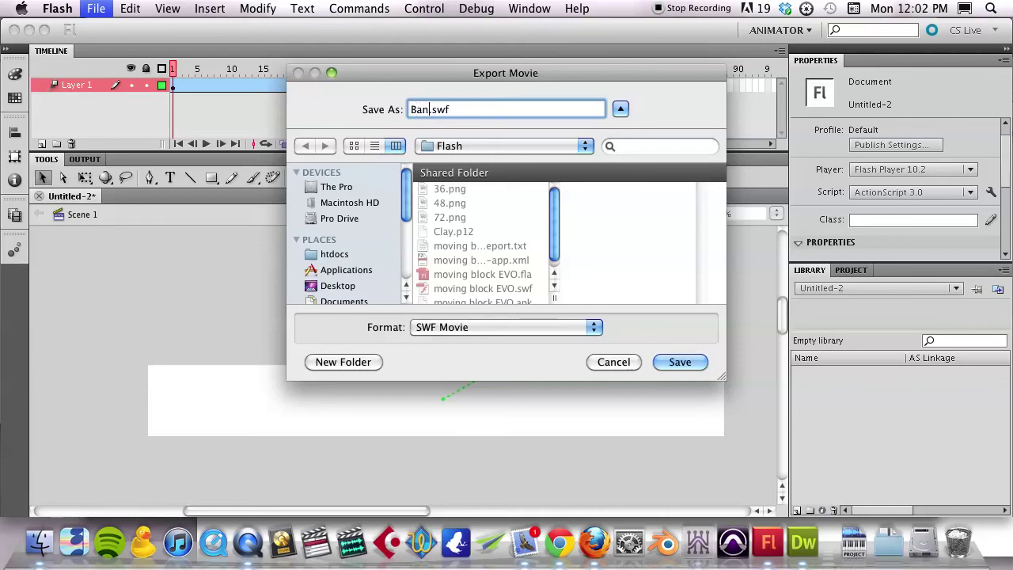
{"action": "type", "text": "ner"}
{"action": "scroll", "coordinate": [389, 248], "scroll_direction": "down", "scroll_amount": 5}
{"action": "scroll", "coordinate": [320, 206], "scroll_direction": "up", "scroll_amount": 5}
Export the movie as banner.swf into the Downloads/leaderboard folder
{"action": "key", "text": "super+shift+h"}
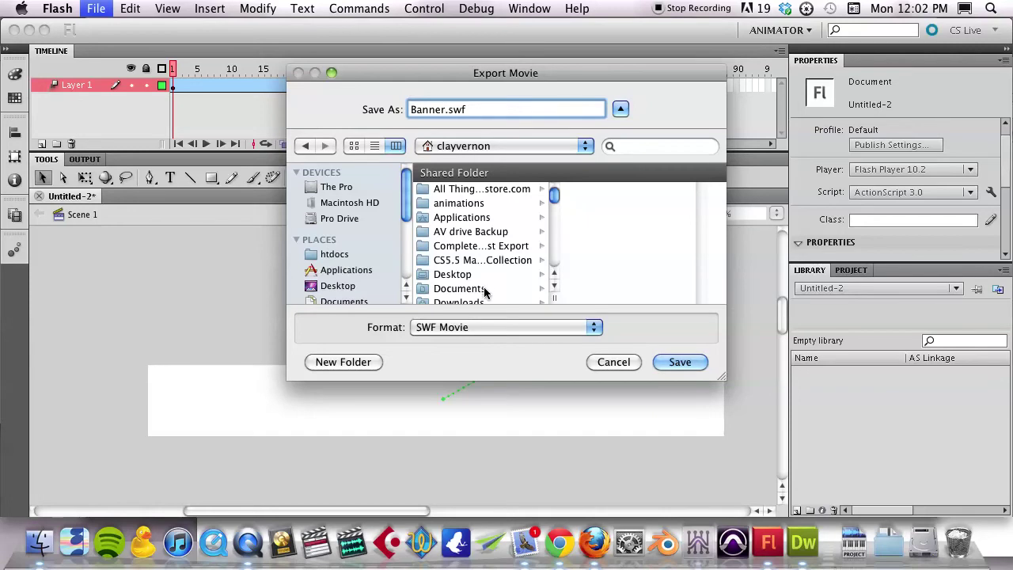
{"action": "scroll", "coordinate": [484, 291], "scroll_direction": "down", "scroll_amount": 1}
{"action": "left_click", "coordinate": [481, 291]}
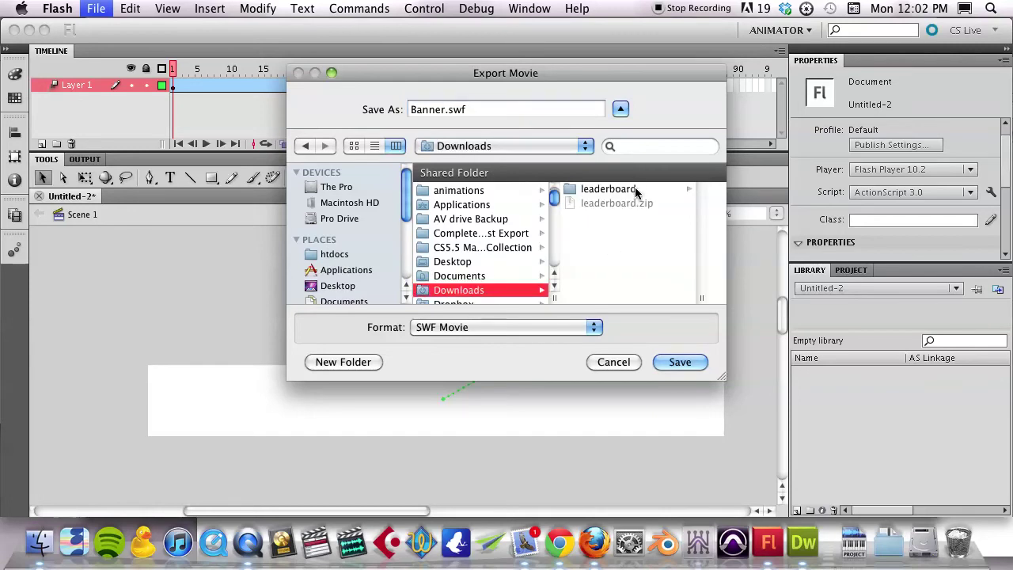
{"action": "left_click", "coordinate": [625, 189]}
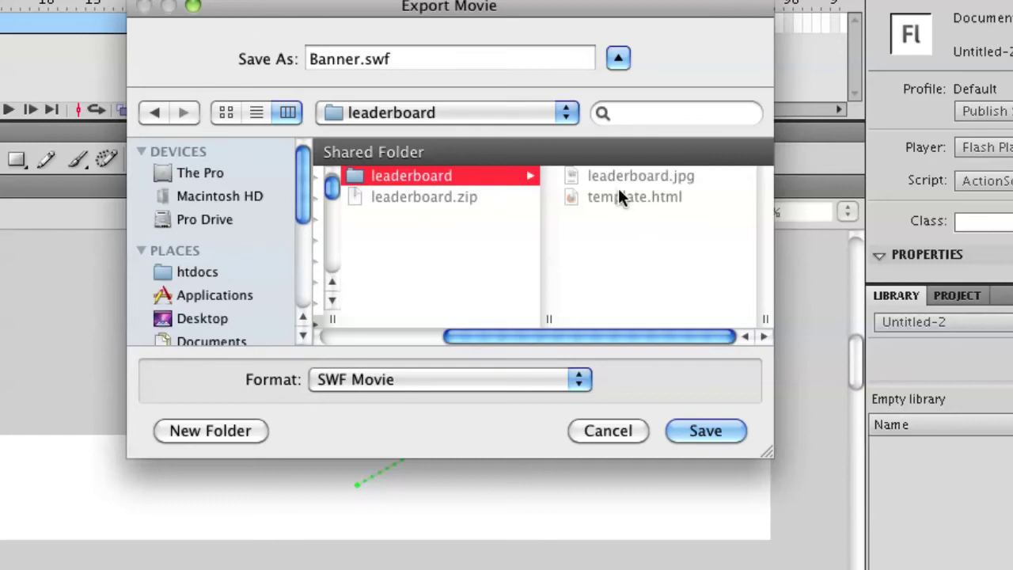
{"action": "left_click", "coordinate": [315, 60]}
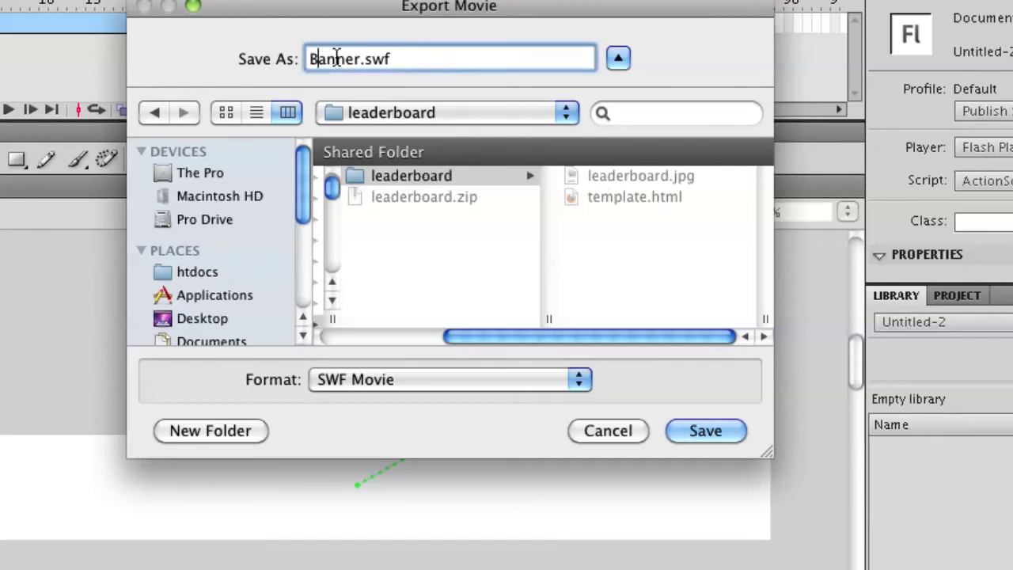
{"action": "key", "text": "BackSpace"}
{"action": "type", "text": "b"}
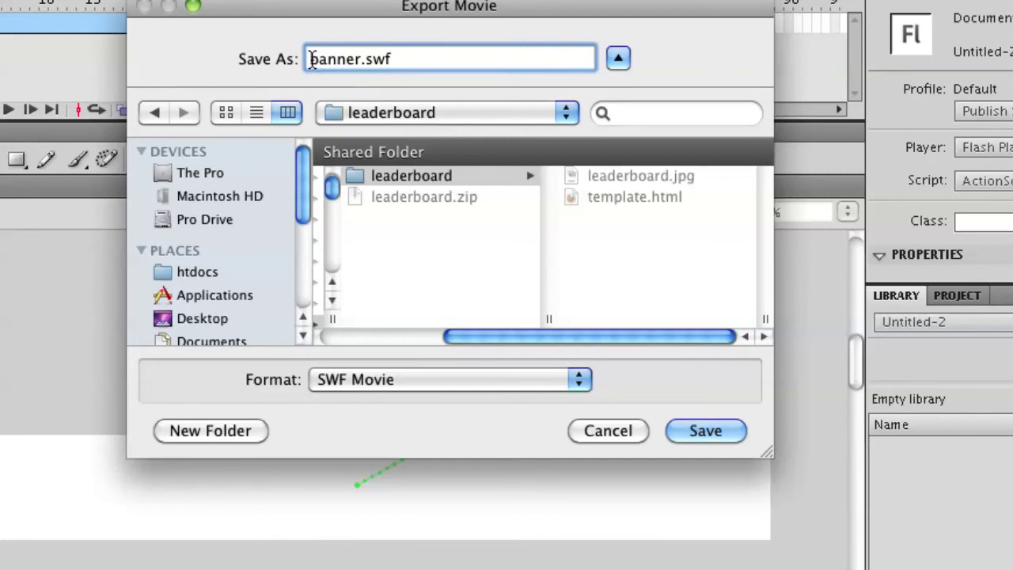
{"action": "left_click", "coordinate": [705, 431]}
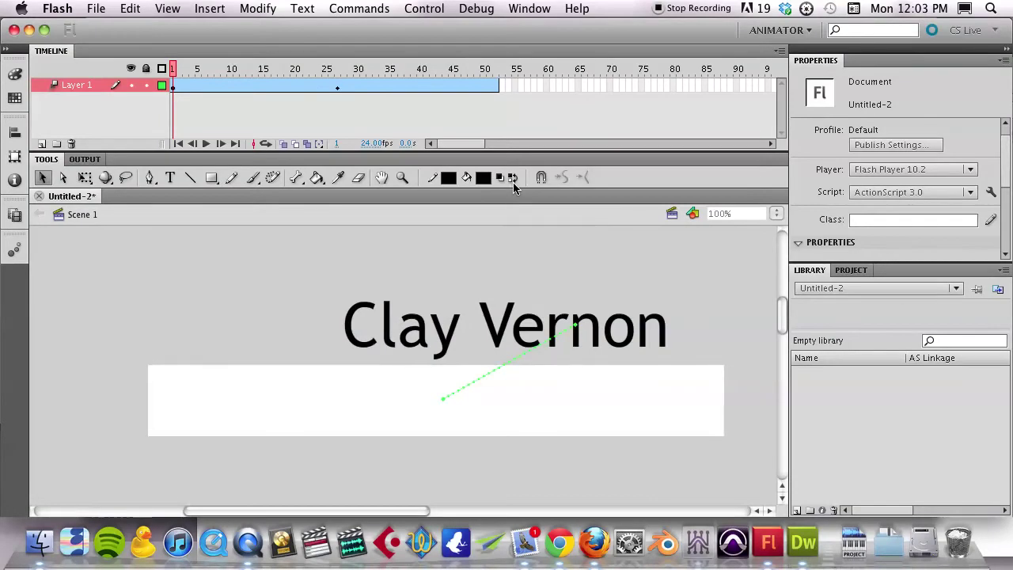
Cancel saving the Flash document and return to template.html in Dreamweaver
{"action": "key", "text": "super+s"}
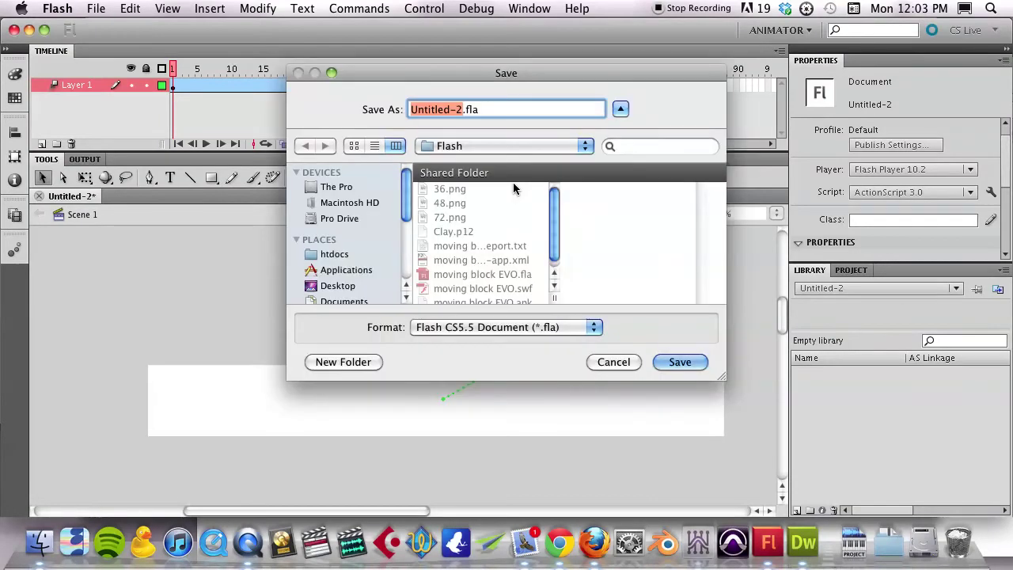
{"action": "left_click", "coordinate": [630, 363]}
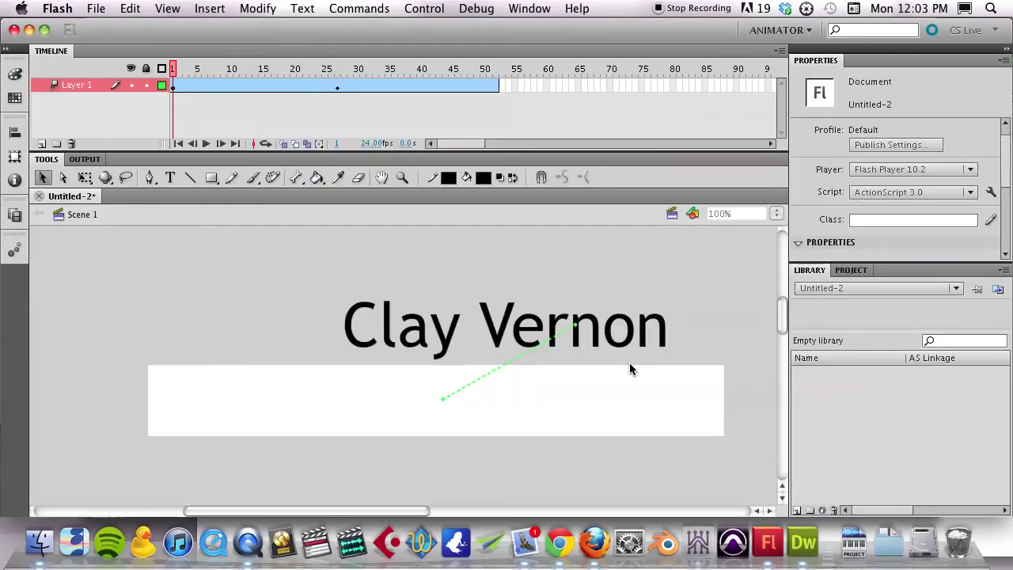
{"action": "left_click", "coordinate": [802, 545]}
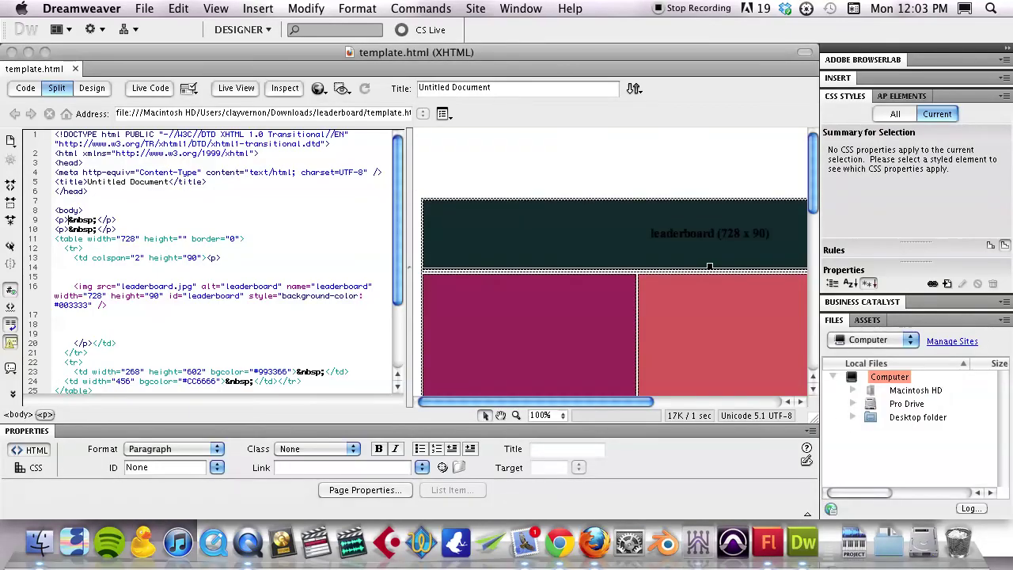
Preview template.html from the Downloads leaderboard folder in Google Chrome by dropping it onto the browser
{"action": "left_click", "coordinate": [560, 543]}
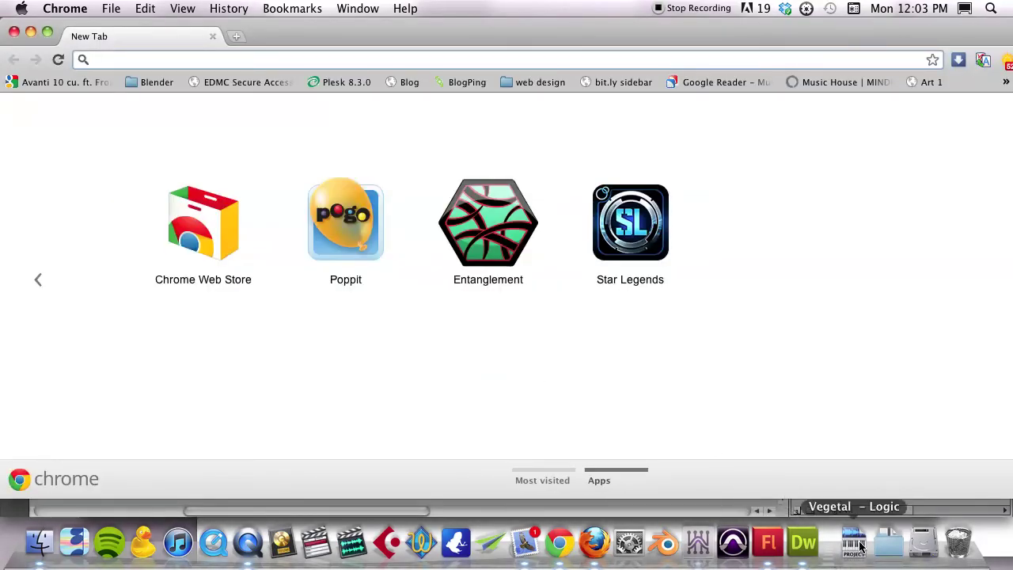
{"action": "left_click", "coordinate": [889, 543]}
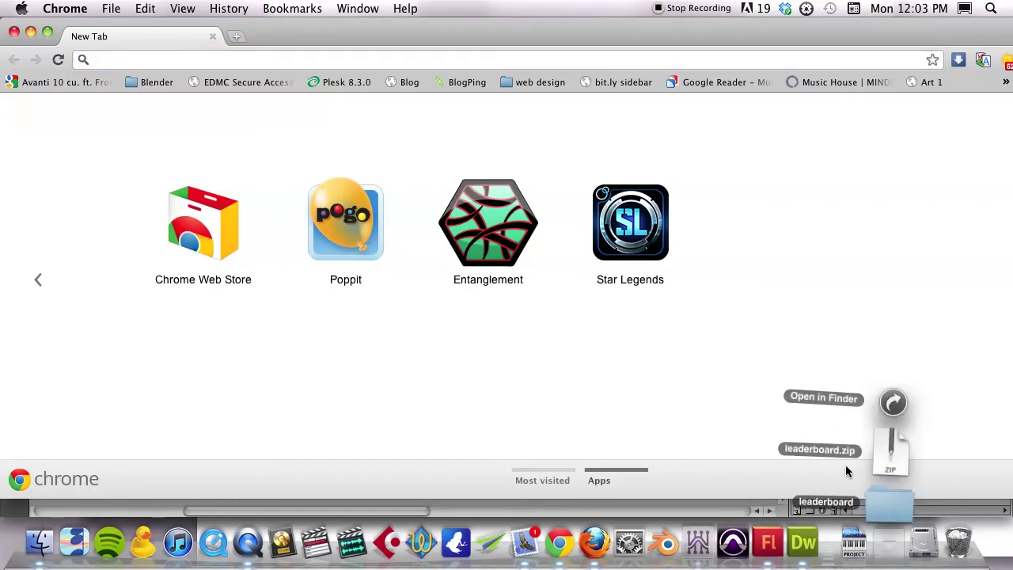
{"action": "left_click", "coordinate": [890, 504]}
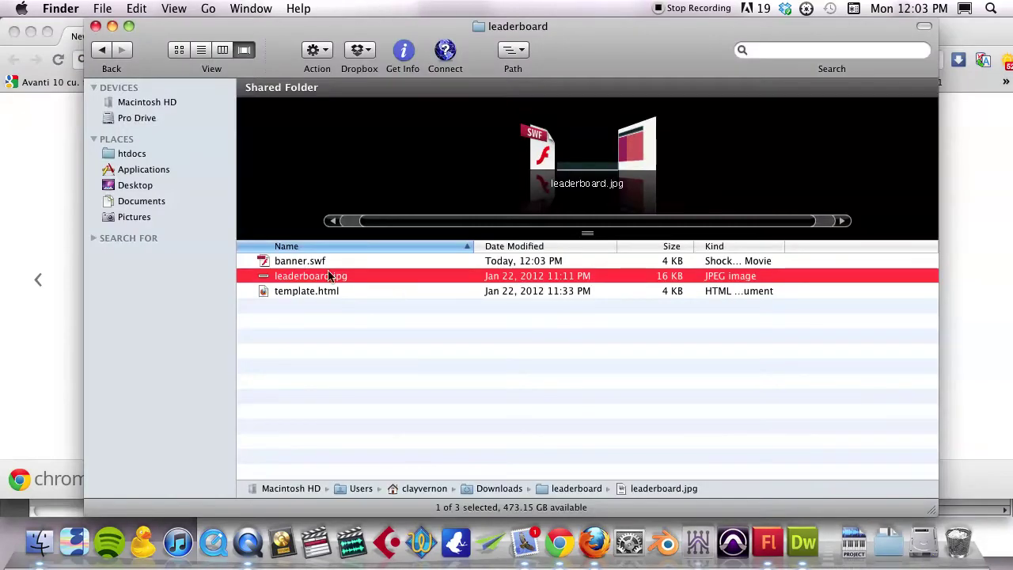
{"action": "left_click_drag", "start_coordinate": [320, 290], "coordinate": [65, 301]}
{"action": "left_click", "coordinate": [54, 141]}
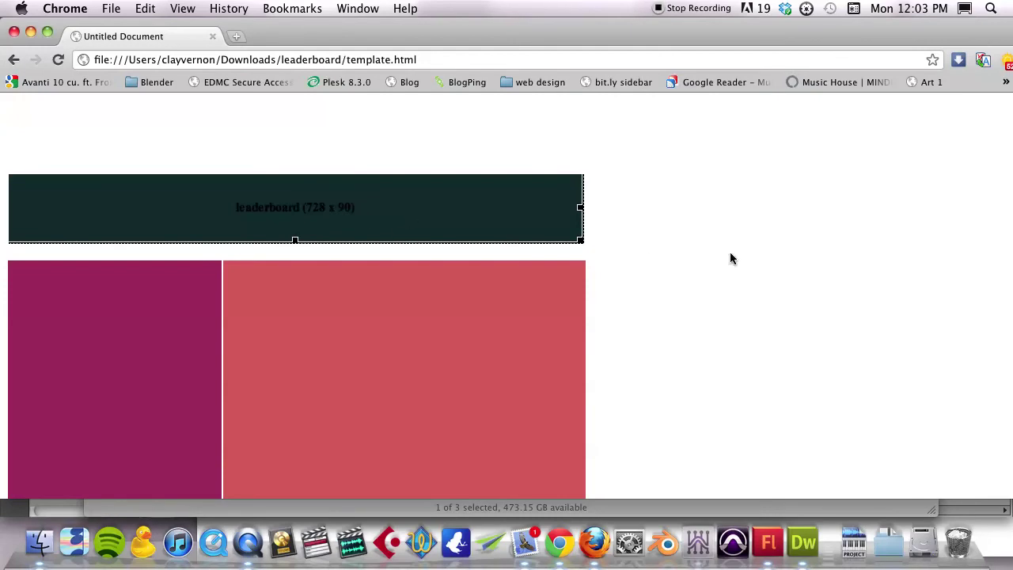
{"action": "key", "text": "super+Tab"}
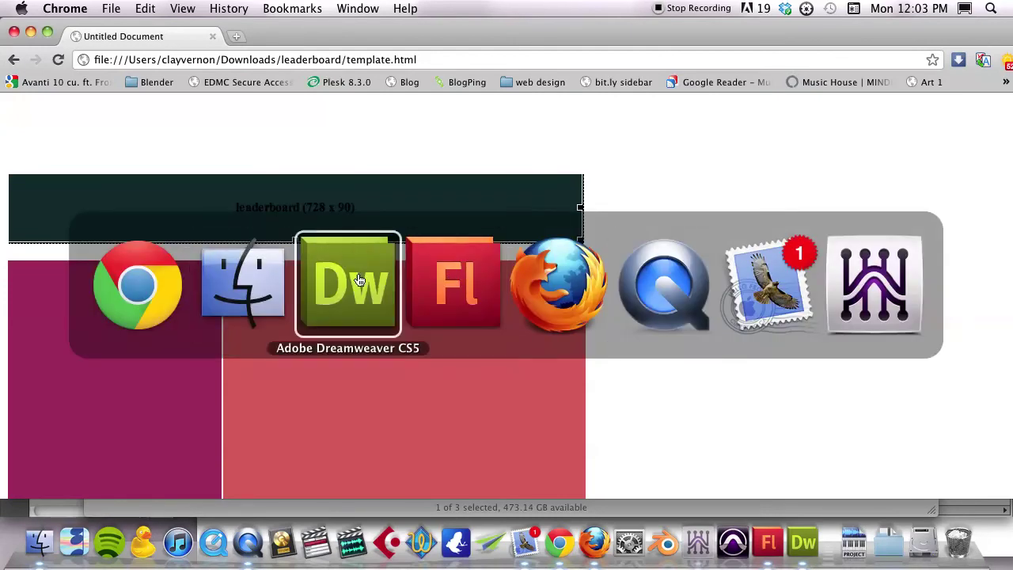
Back in Dreamweaver, select the full leaderboard.jpg img tag on line 16 in Code view
{"action": "left_click", "coordinate": [355, 280]}
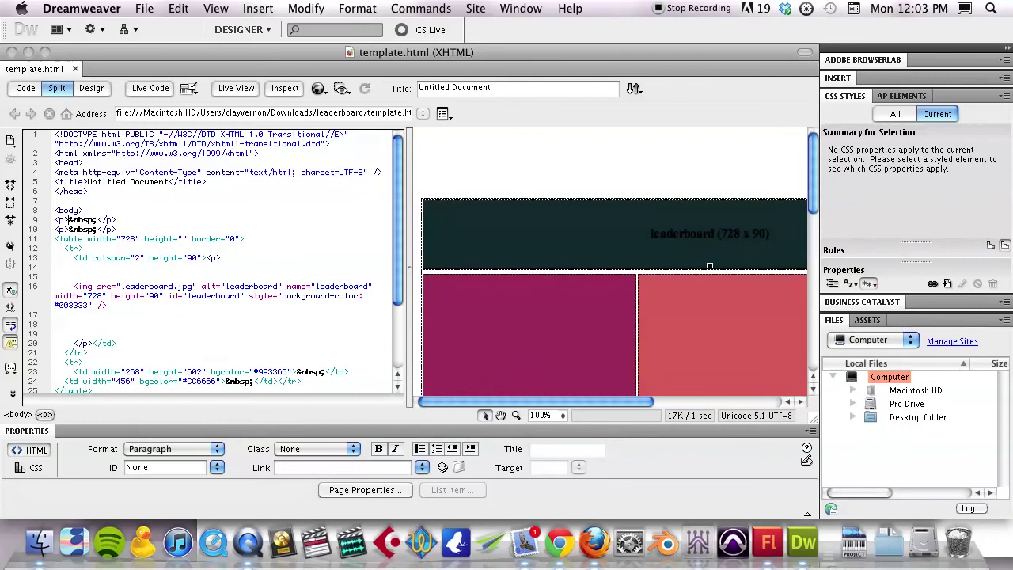
{"action": "left_click", "coordinate": [545, 242]}
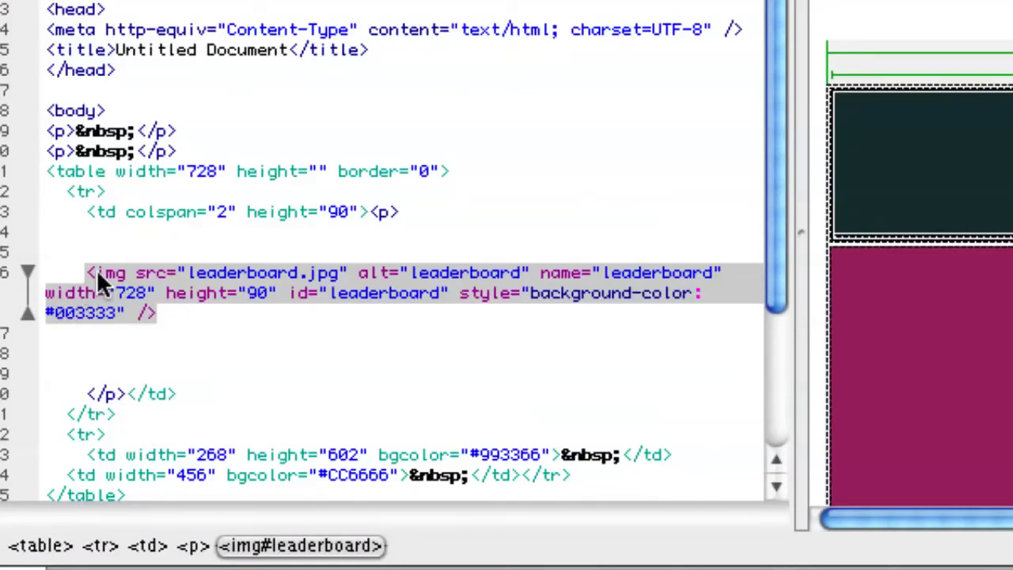
{"action": "left_click", "coordinate": [92, 273]}
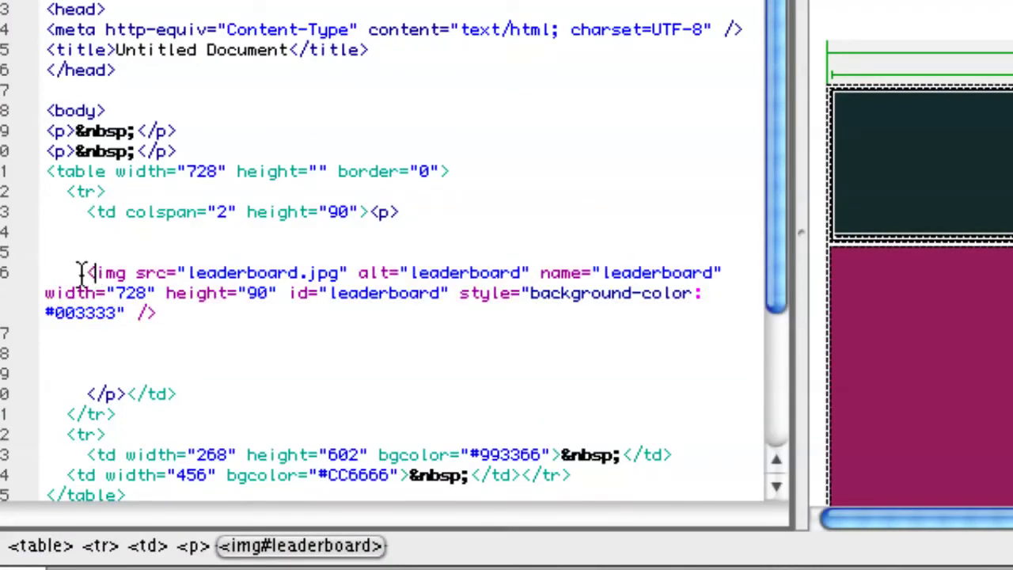
{"action": "left_click_drag", "start_coordinate": [82, 272], "coordinate": [168, 312]}
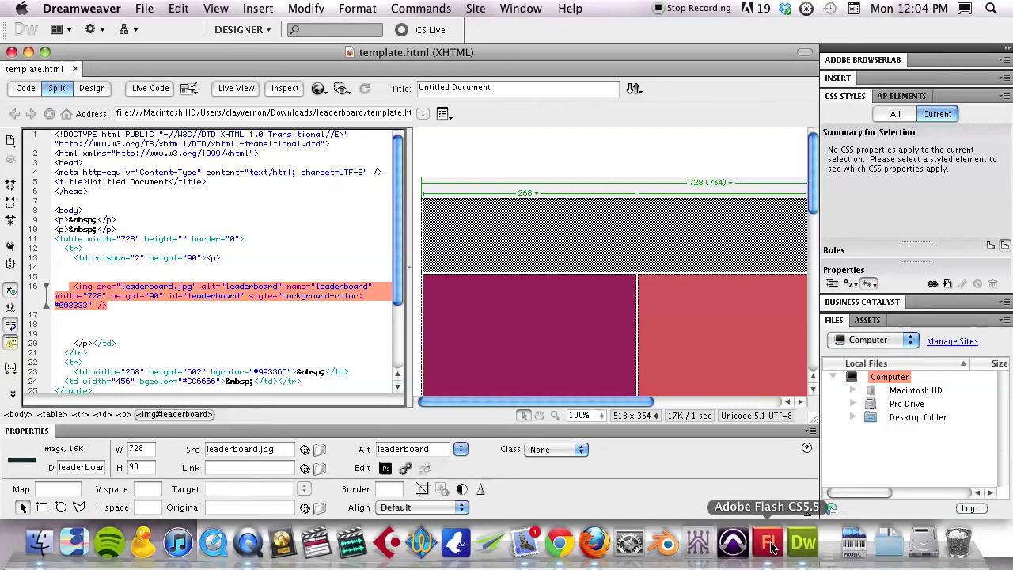
In a new Firefox tab, go to google.com and search for 'embed flash in html'
{"action": "left_click", "coordinate": [593, 543]}
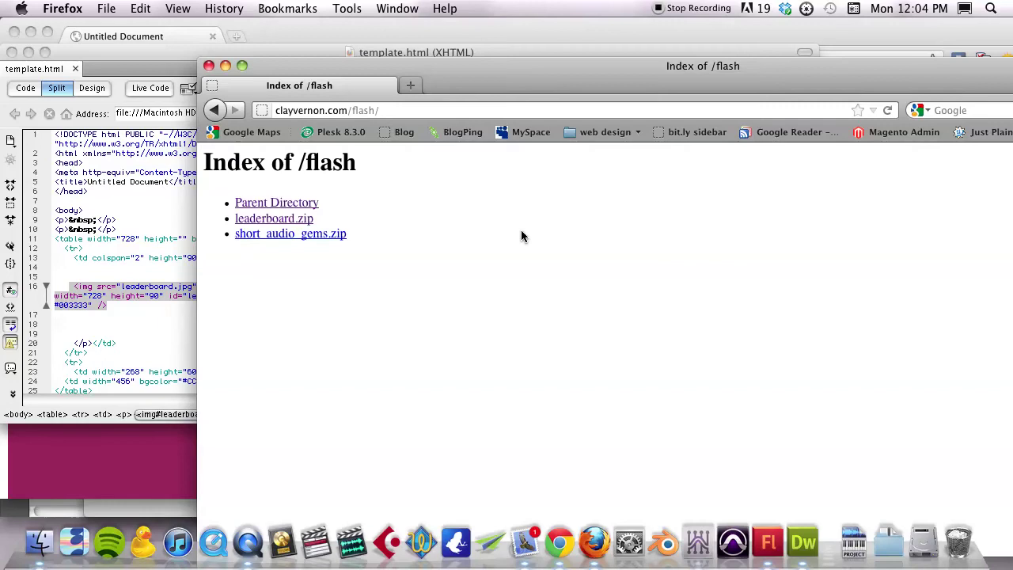
{"action": "key", "text": "super+t"}
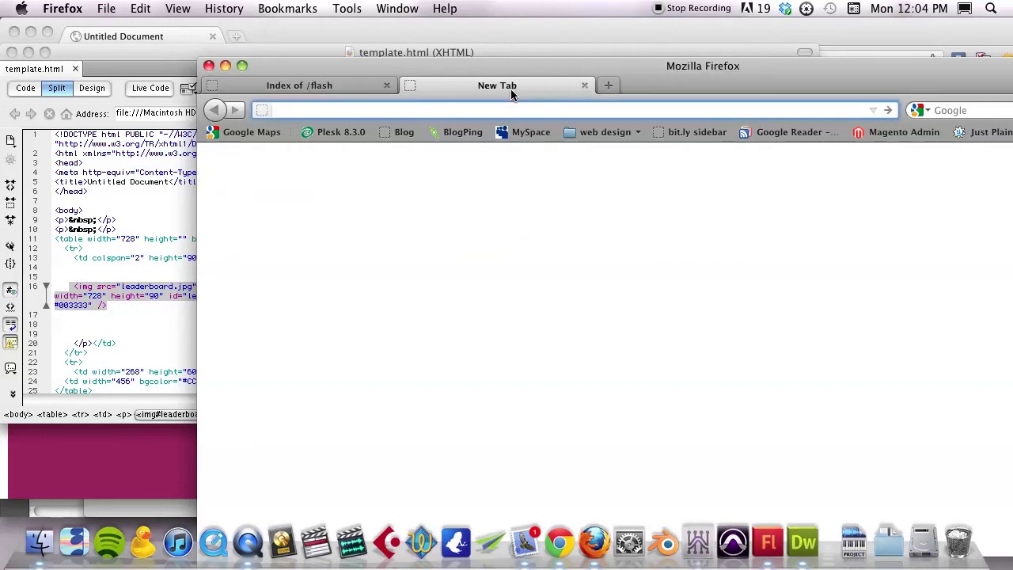
{"action": "type", "text": "google.com"}
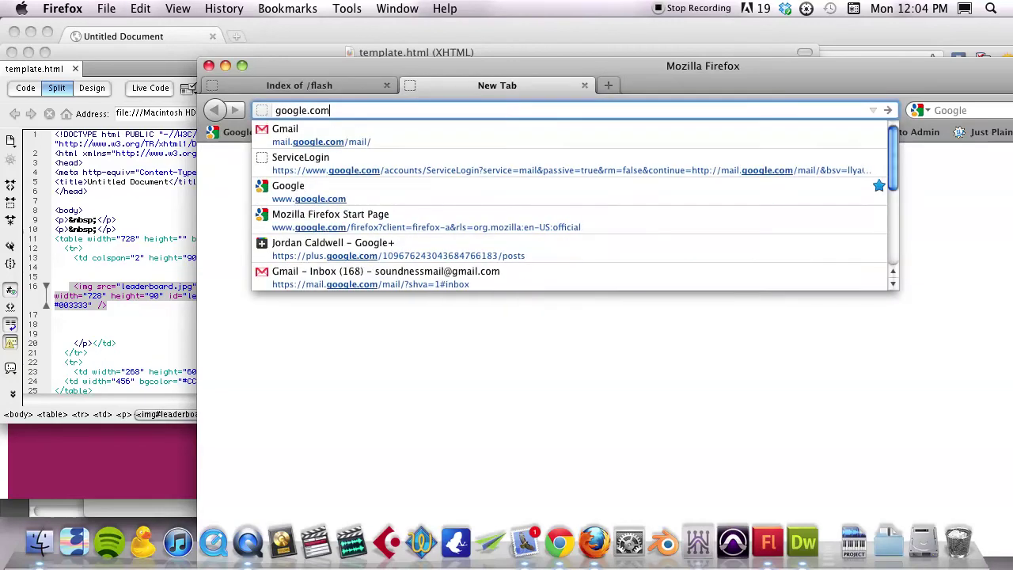
{"action": "key", "text": "Return"}
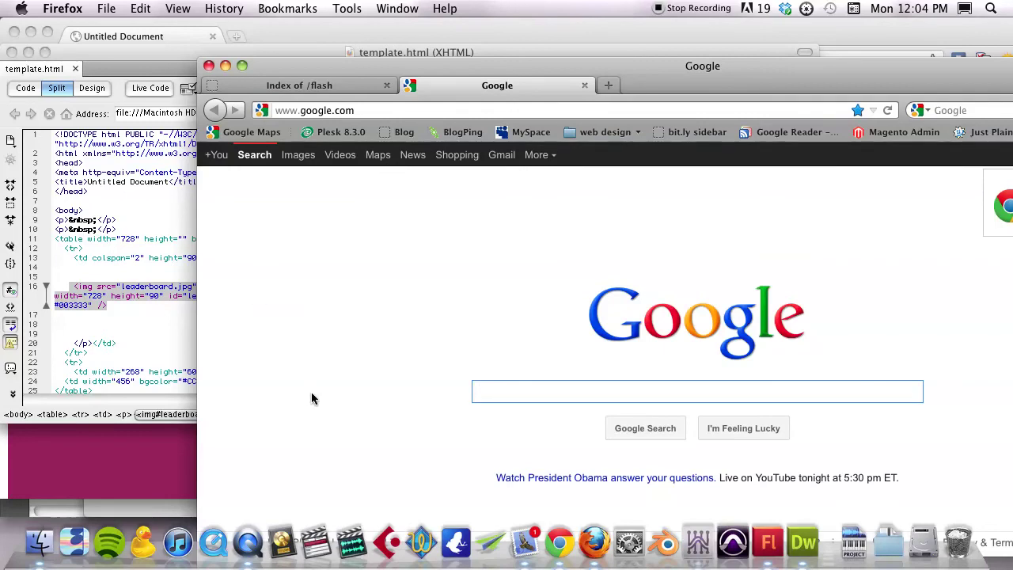
{"action": "type", "text": "em"}
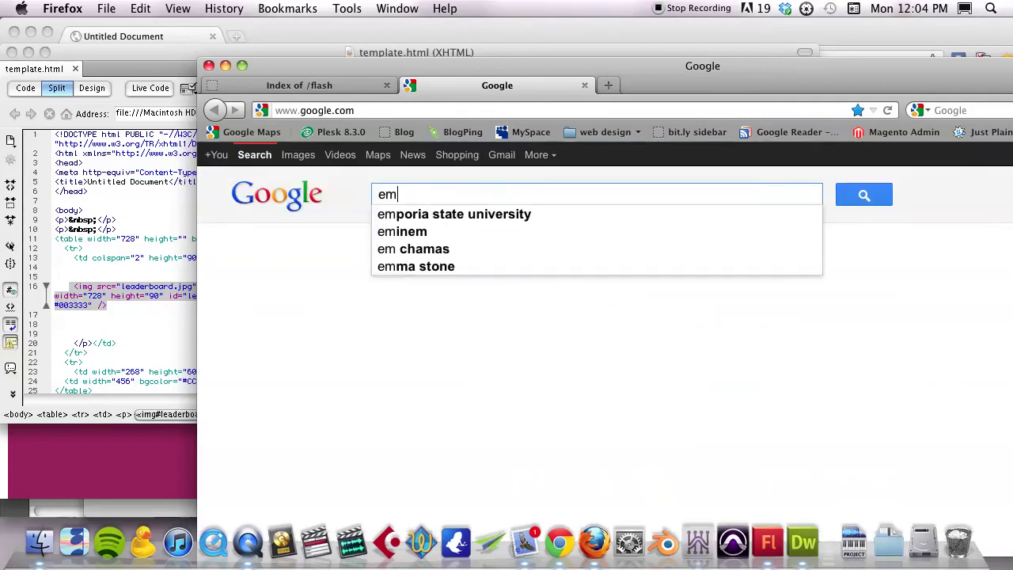
{"action": "type", "text": "bed f"}
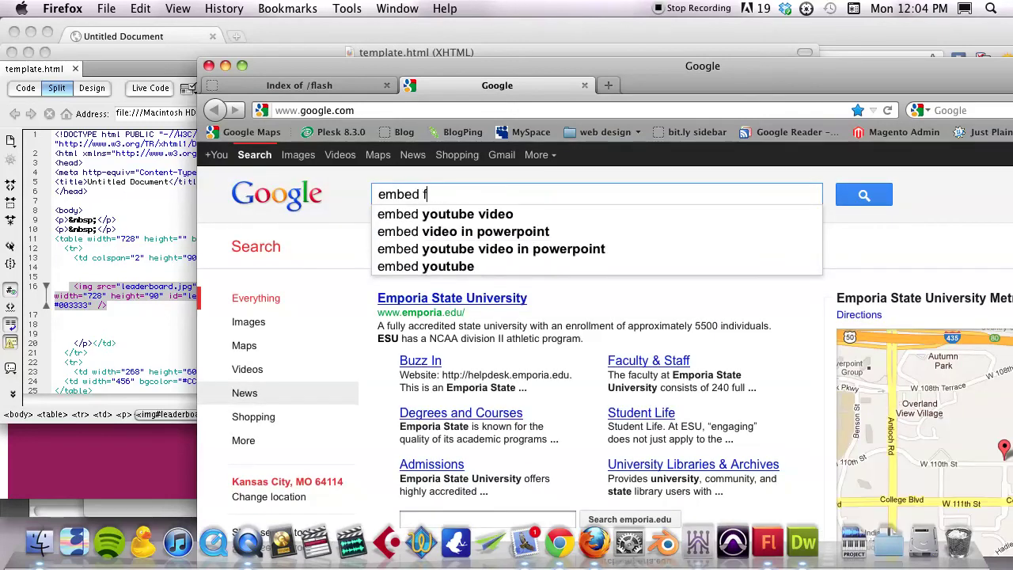
{"action": "type", "text": "lash in html"}
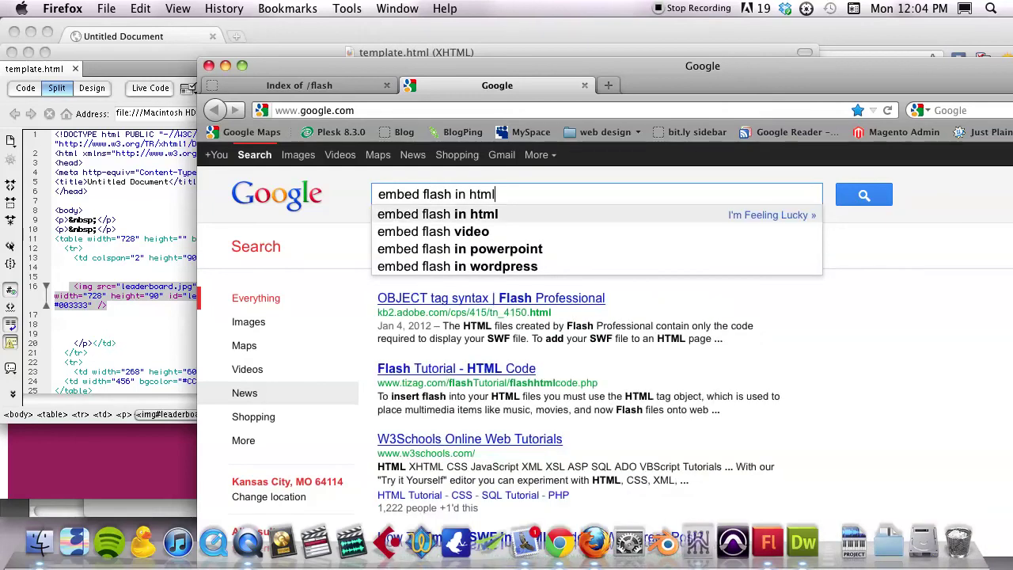
{"action": "key", "text": "Return"}
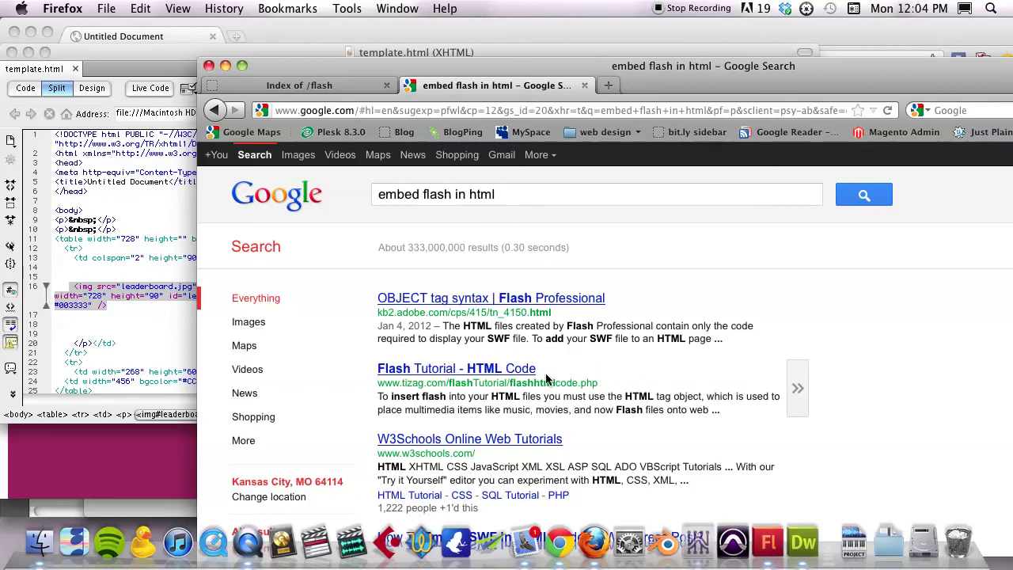
Open the Tizag 'Flash Tutorial - HTML Code' search result
{"action": "left_click", "coordinate": [515, 372]}
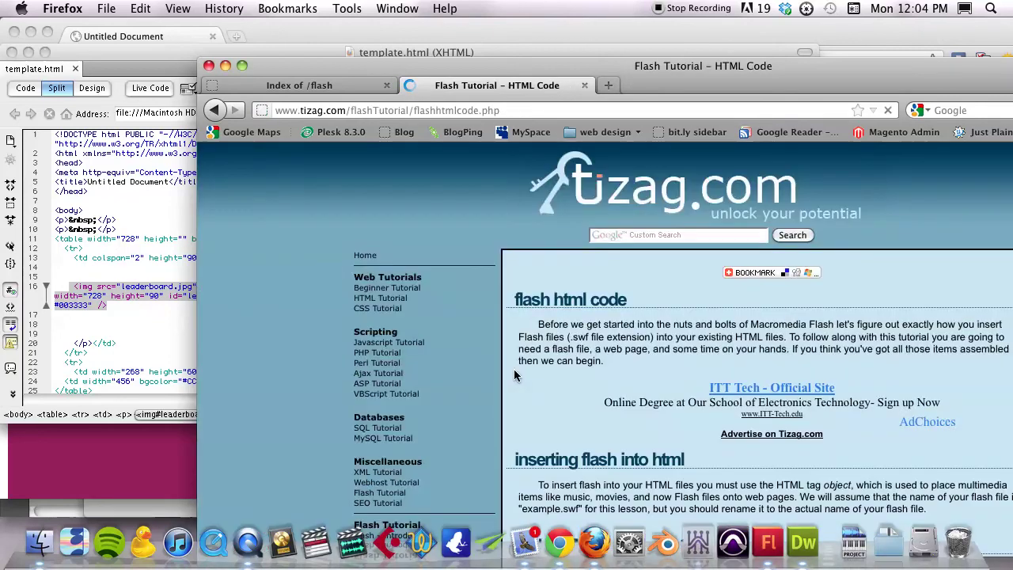
{"action": "scroll", "coordinate": [655, 374], "scroll_direction": "down", "scroll_amount": 15}
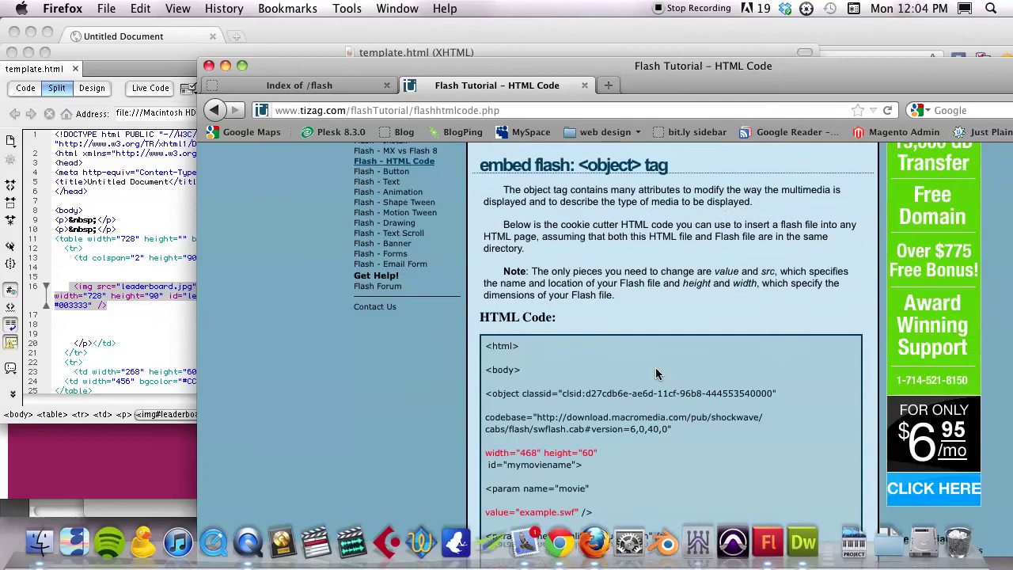
{"action": "scroll", "coordinate": [655, 373], "scroll_direction": "up", "scroll_amount": 3}
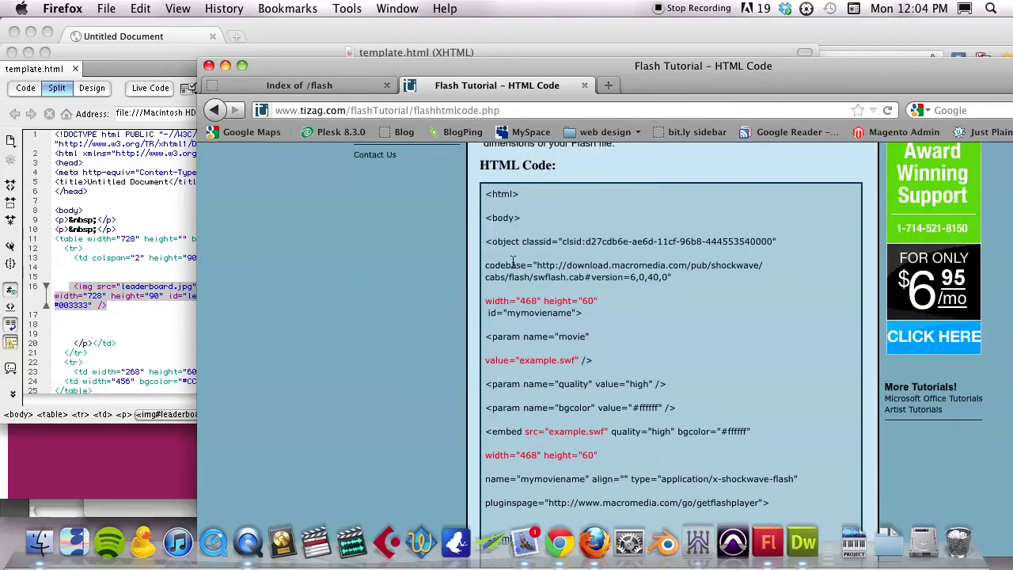
Copy the tutorial's full <object>…</object> Flash code and return to Dreamweaver
{"action": "left_click_drag", "start_coordinate": [485, 242], "coordinate": [564, 337]}
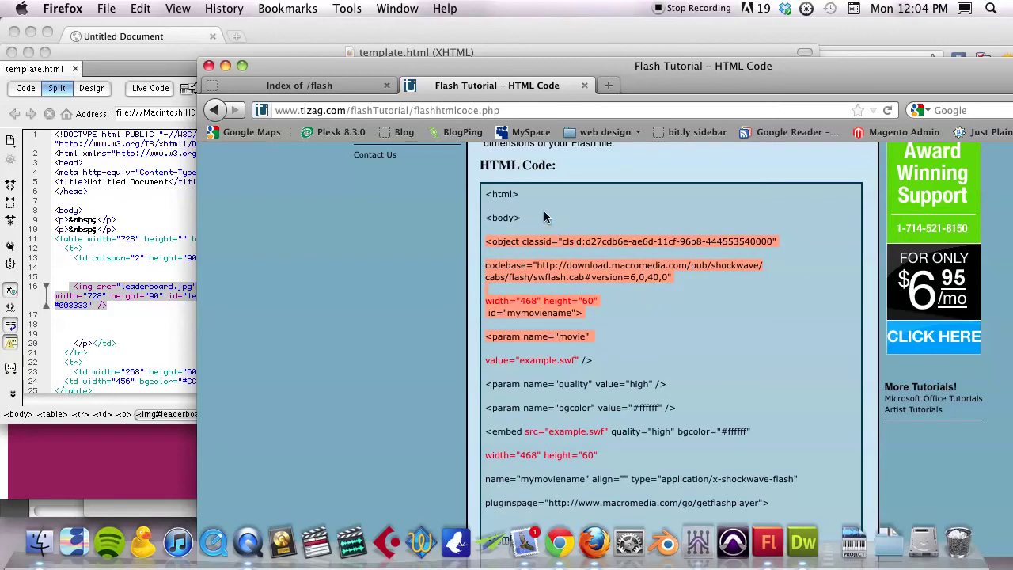
{"action": "scroll", "coordinate": [526, 197], "scroll_direction": "up", "scroll_amount": 3}
{"action": "scroll", "coordinate": [527, 221], "scroll_direction": "down", "scroll_amount": 3}
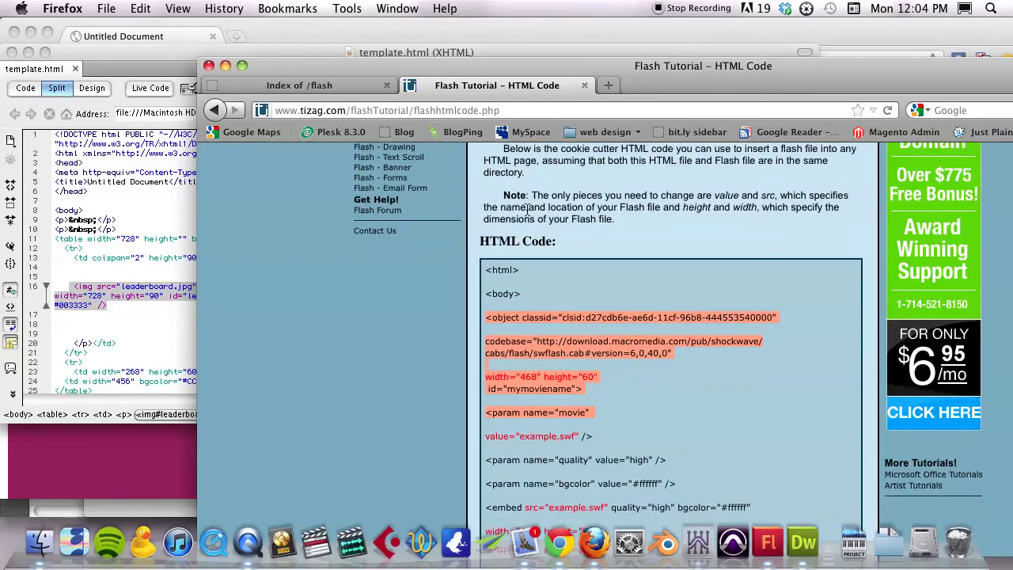
{"action": "left_click", "coordinate": [503, 255]}
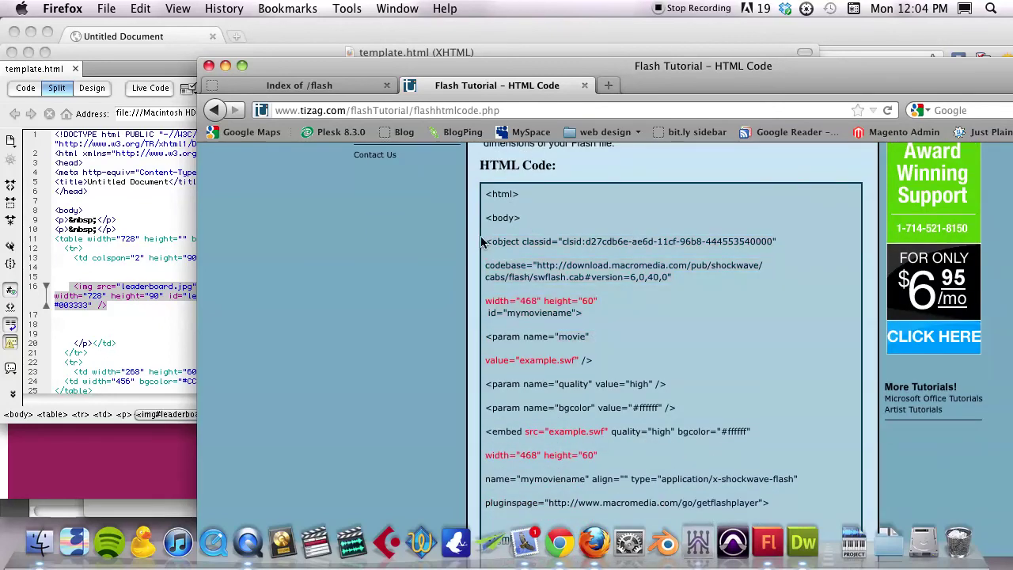
{"action": "left_click_drag", "start_coordinate": [486, 241], "coordinate": [545, 417]}
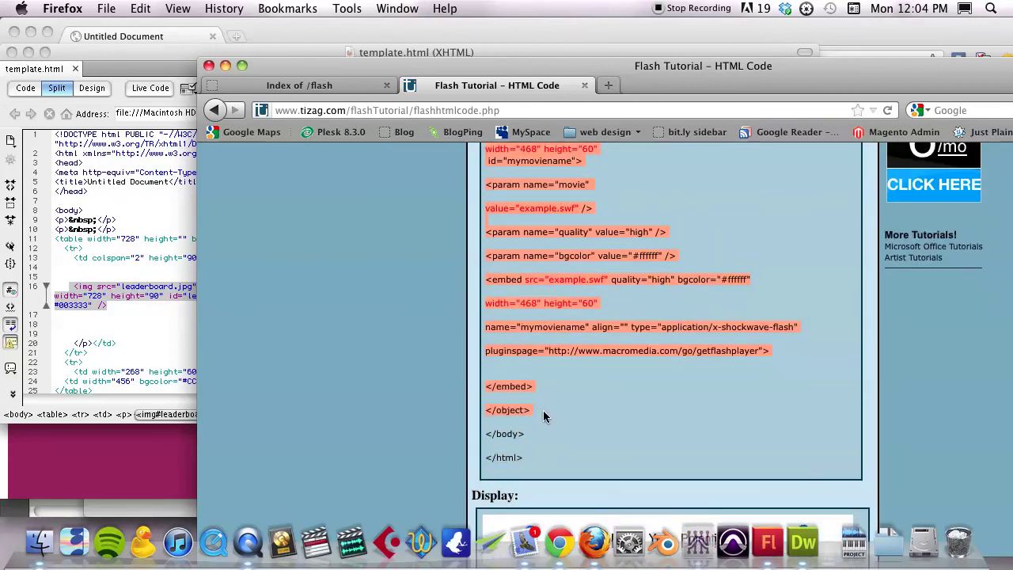
{"action": "right_click", "coordinate": [525, 331]}
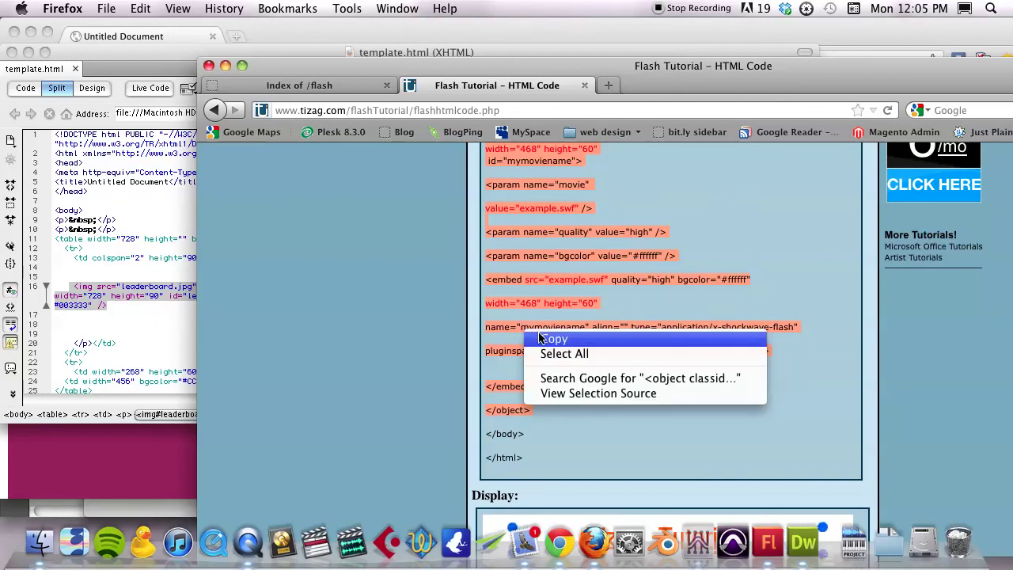
{"action": "left_click", "coordinate": [546, 338]}
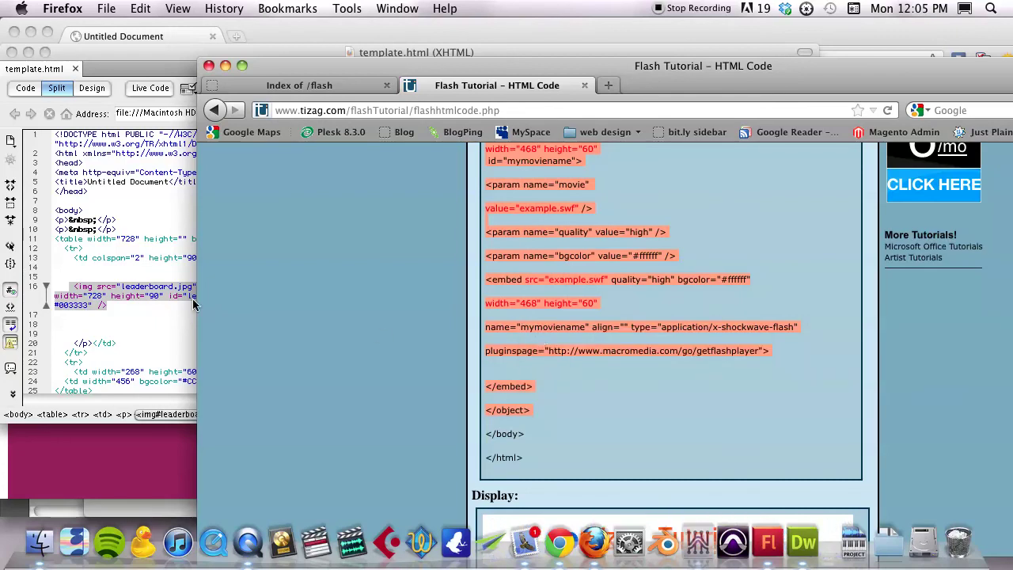
{"action": "left_click", "coordinate": [127, 319]}
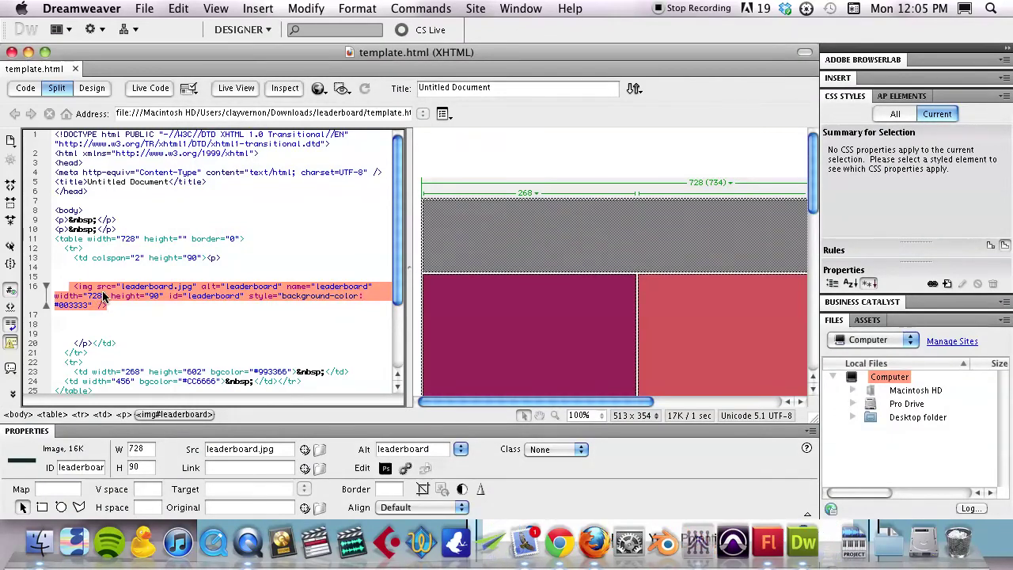
Paste the copied object/embed Flash code over the selected img tag
{"action": "key", "text": "super+v"}
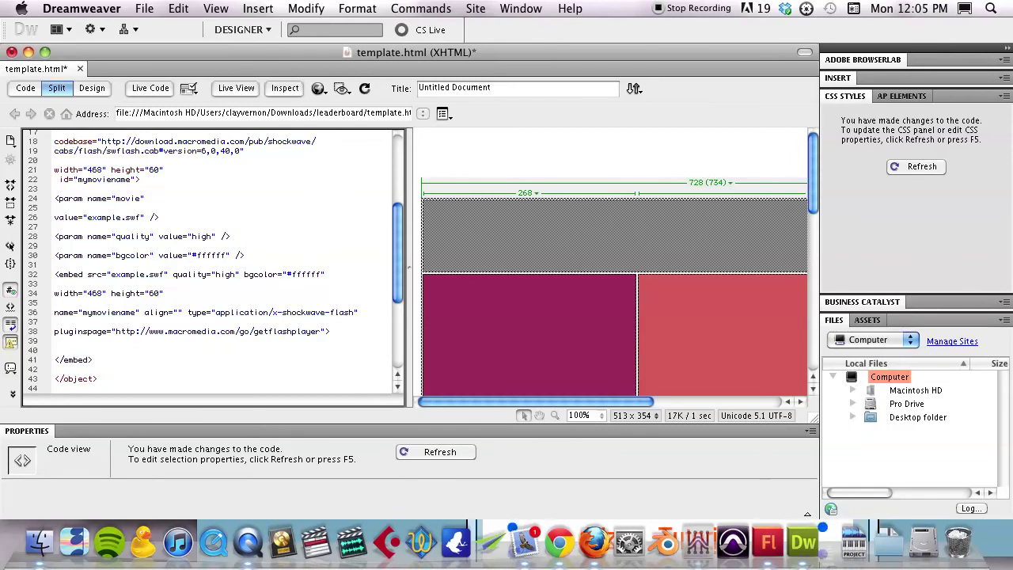
{"action": "scroll", "coordinate": [210, 261], "scroll_direction": "up", "scroll_amount": 1}
{"action": "scroll", "coordinate": [210, 261], "scroll_direction": "up", "scroll_amount": 6}
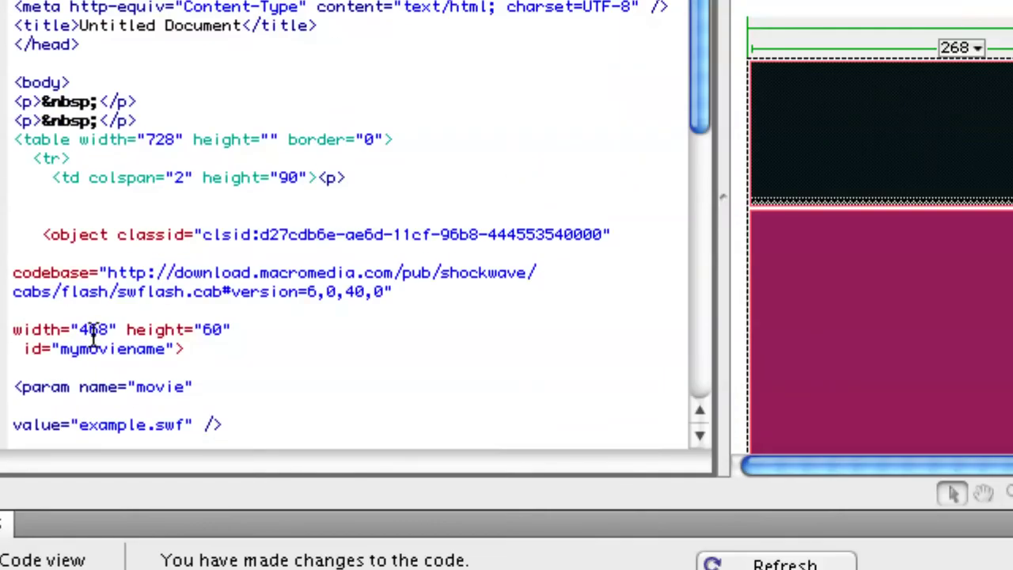
Change the object tag's width from 468 to 728 and its movie value from example to banner
{"action": "double_click", "coordinate": [92, 330]}
{"action": "type", "text": "728"}
{"action": "scroll", "coordinate": [246, 353], "scroll_direction": "down", "scroll_amount": 5}
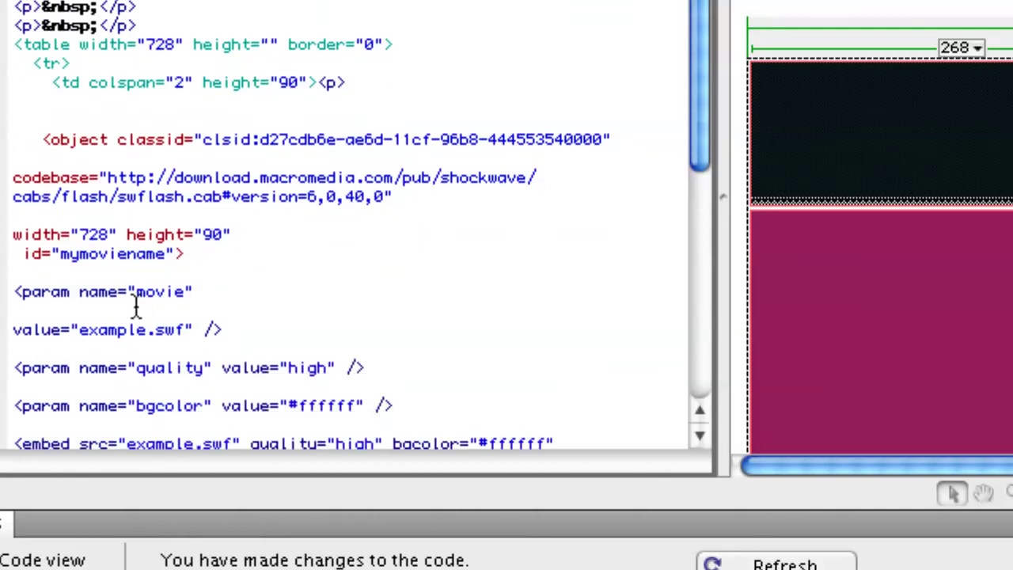
{"action": "double_click", "coordinate": [107, 329]}
{"action": "type", "text": "bg"}
{"action": "type", "text": "nner"}
{"action": "scroll", "coordinate": [294, 341], "scroll_direction": "down", "scroll_amount": 2}
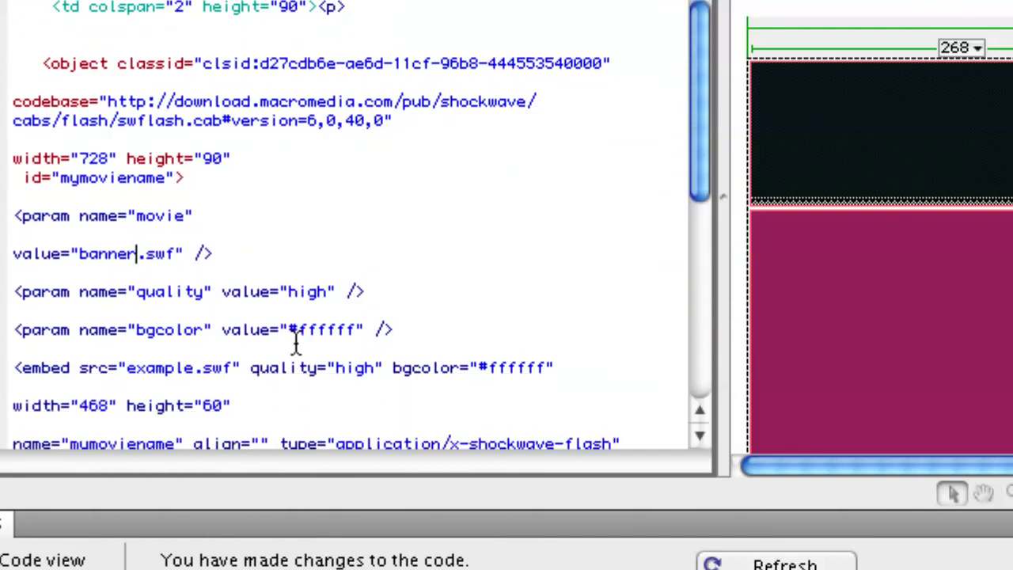
Change the embed tag's width to 728 and its src from example to banner
{"action": "double_click", "coordinate": [91, 404]}
{"action": "type", "text": "728"}
{"action": "double_click", "coordinate": [161, 368]}
{"action": "type", "text": "banner"}
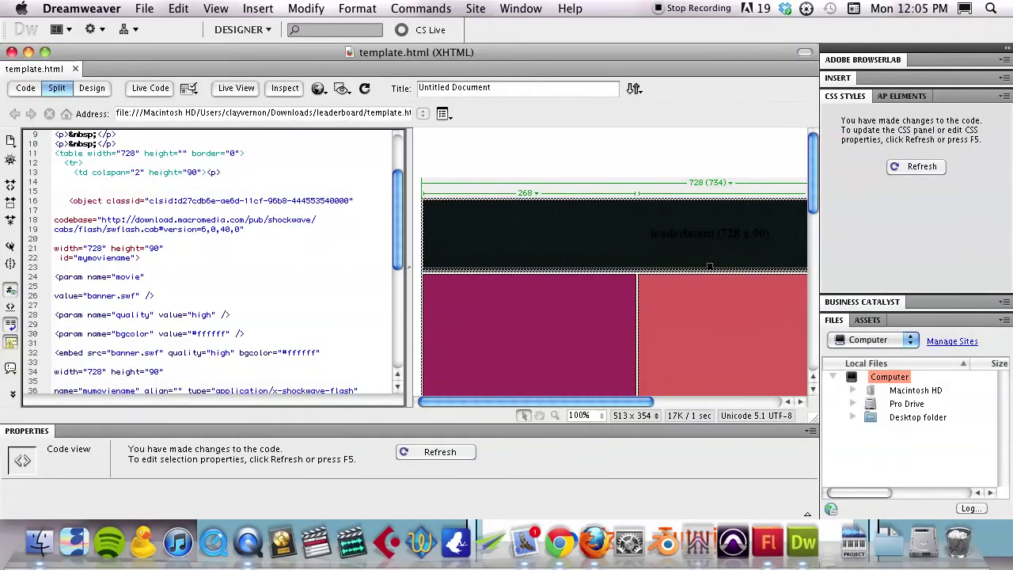
Refresh Design view and turn on Live View to play banner.swf, then preview in Chrome with F12
{"action": "left_click", "coordinate": [710, 266]}
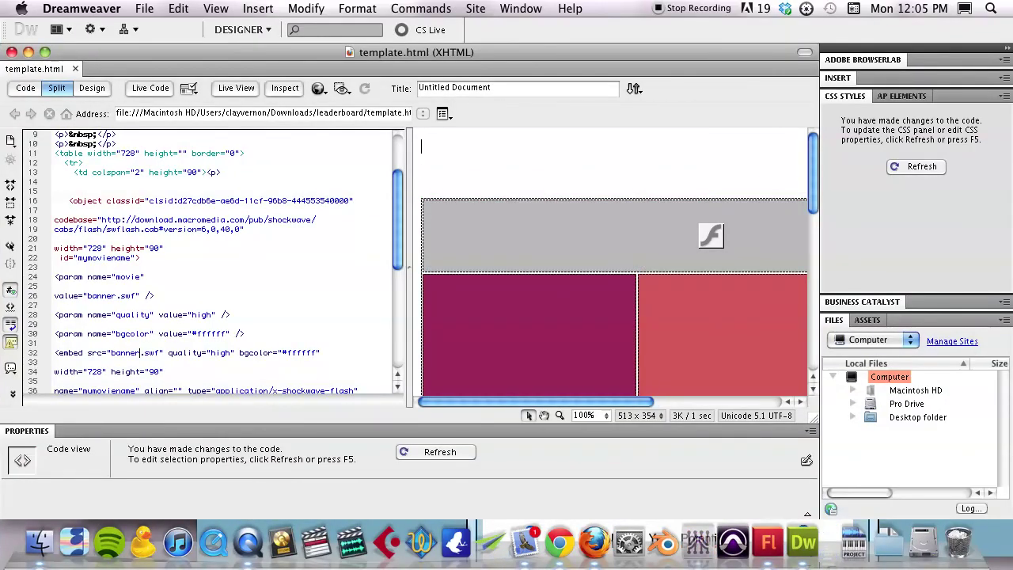
{"action": "left_click", "coordinate": [588, 243]}
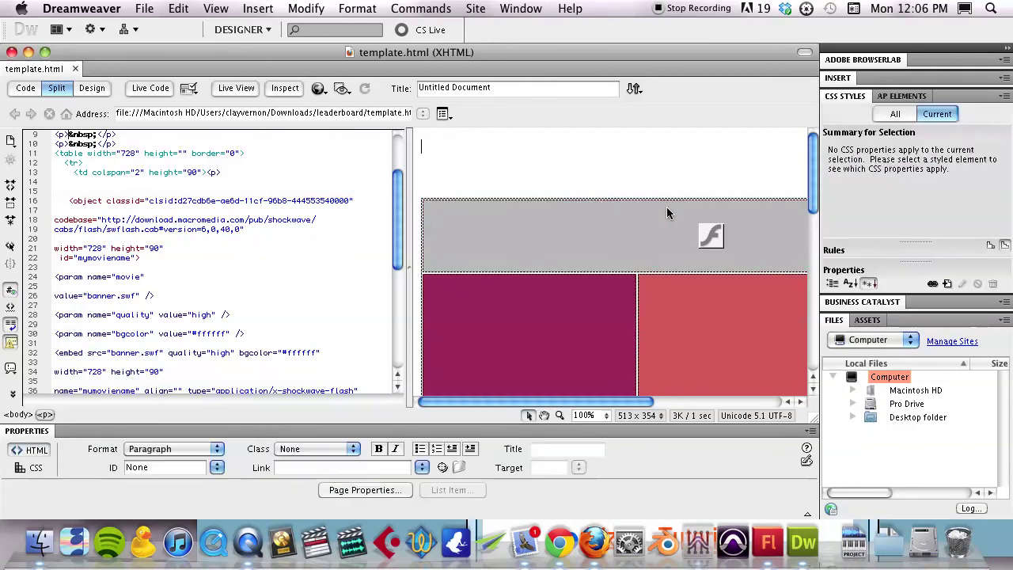
{"action": "scroll", "coordinate": [667, 214], "scroll_direction": "down", "scroll_amount": 2}
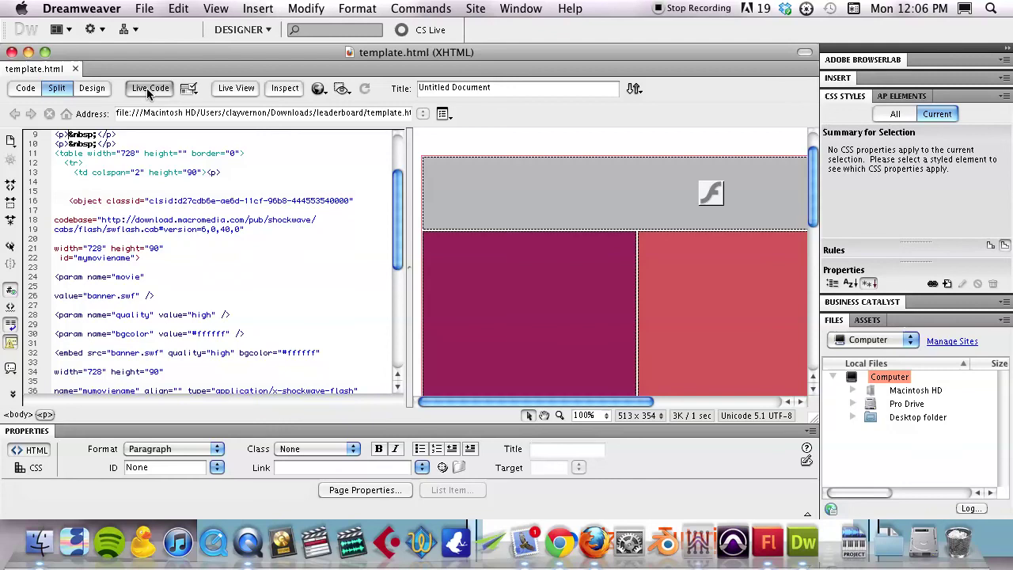
{"action": "key", "text": "alt+F11"}
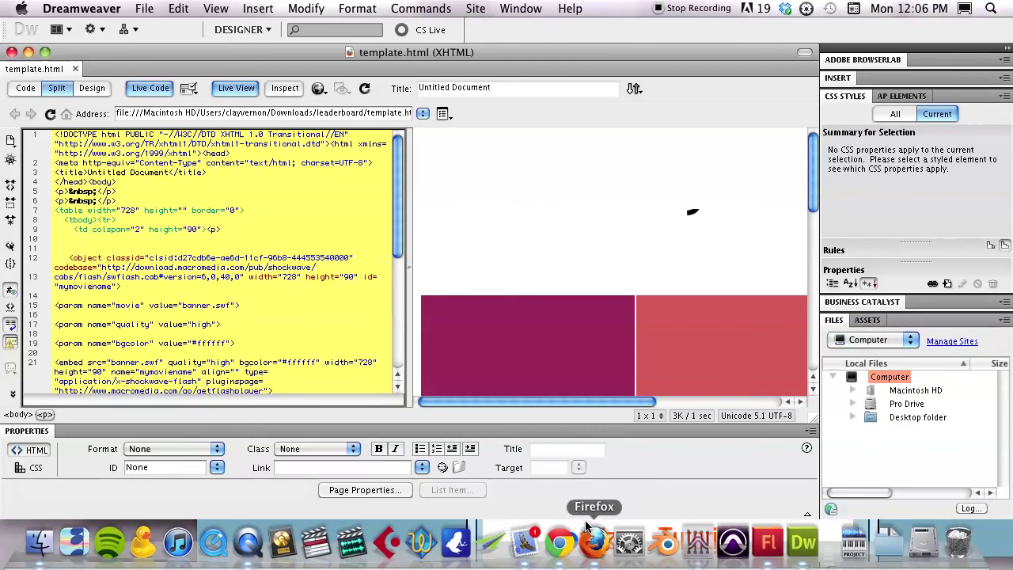
{"action": "key", "text": "F12"}
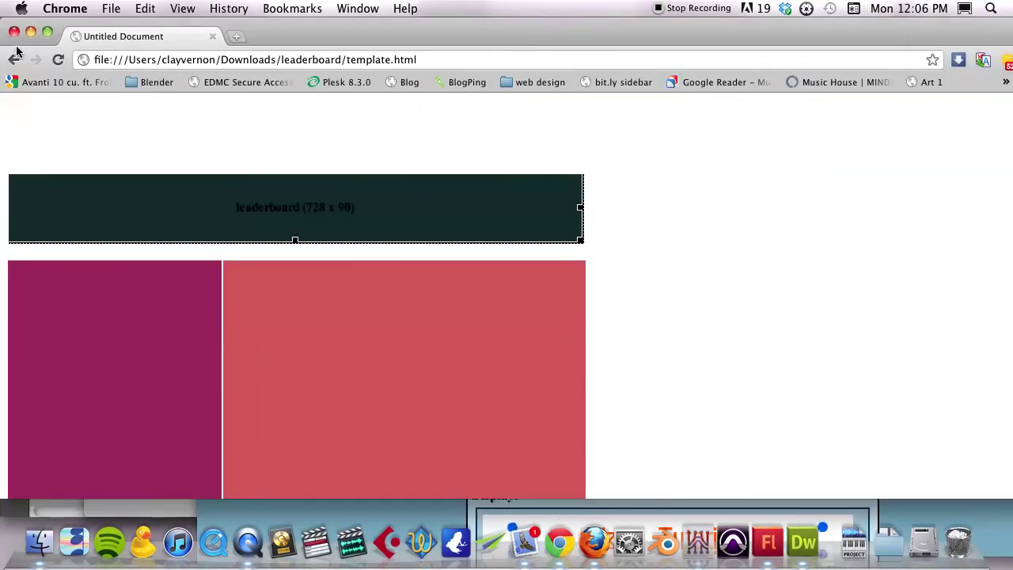
Reload template.html in Chrome so the animated banner.swf appears
{"action": "left_click", "coordinate": [59, 61]}
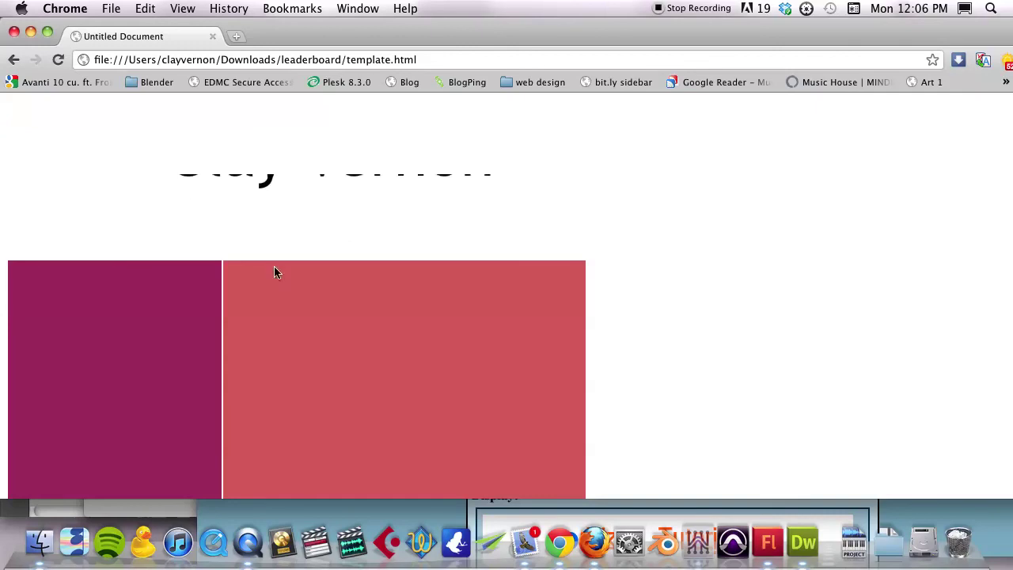
Back in Dreamweaver, switch off Live Code and Live View
{"action": "key", "text": "super+Tab"}
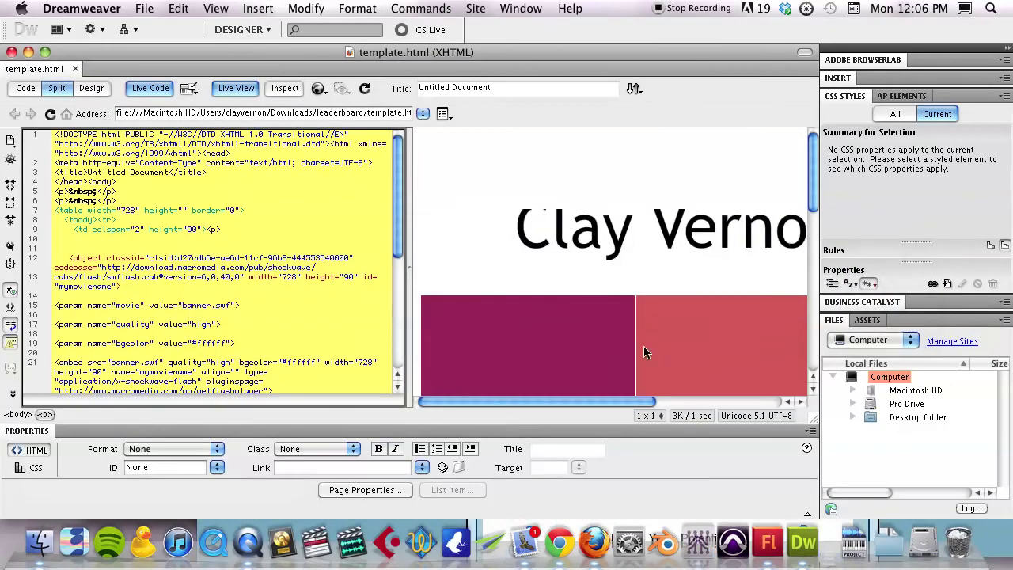
{"action": "scroll", "coordinate": [210, 261], "scroll_direction": "down", "scroll_amount": 1}
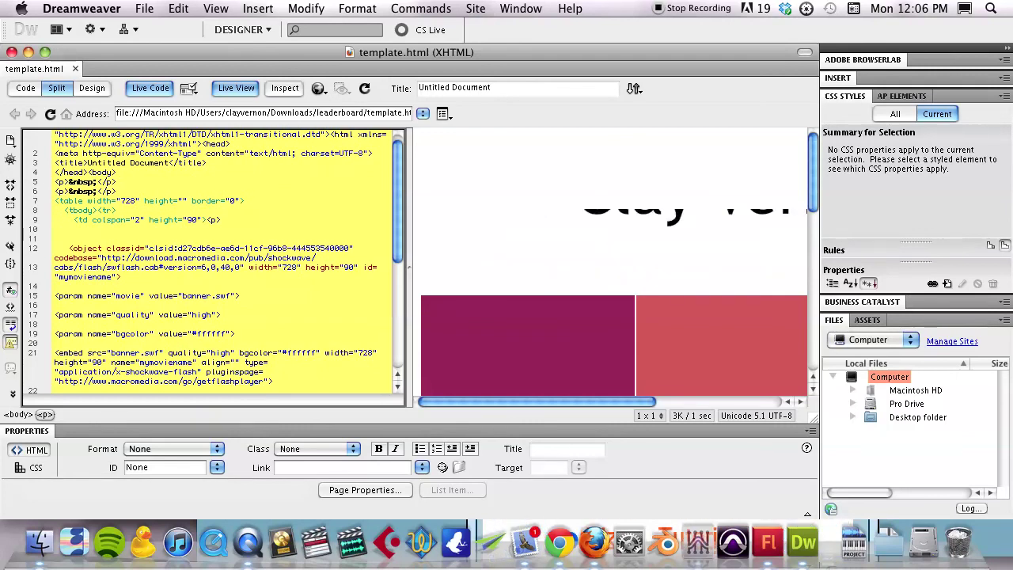
{"action": "left_click", "coordinate": [72, 229]}
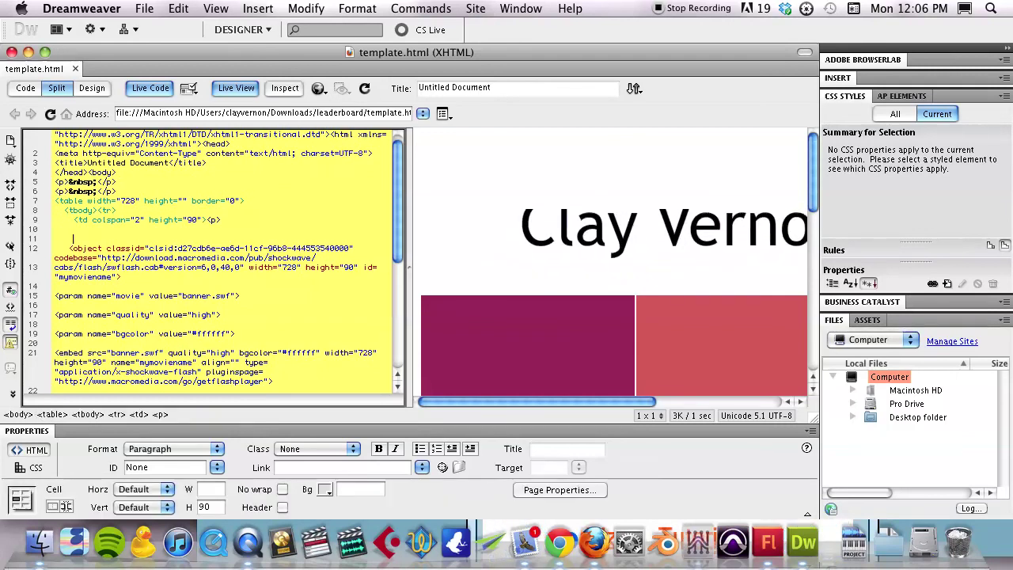
{"action": "left_click", "coordinate": [151, 87]}
{"action": "left_click", "coordinate": [245, 88]}
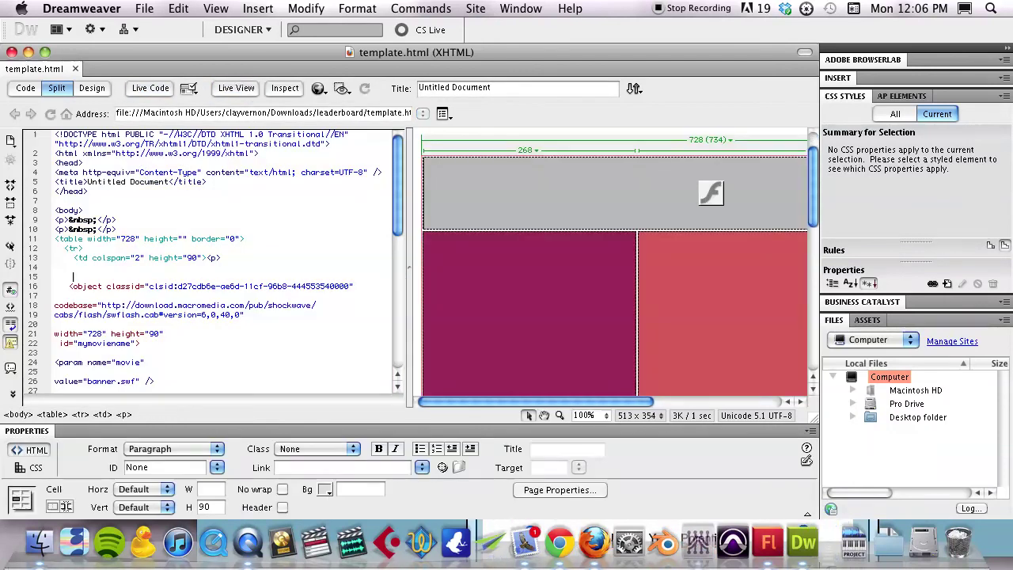